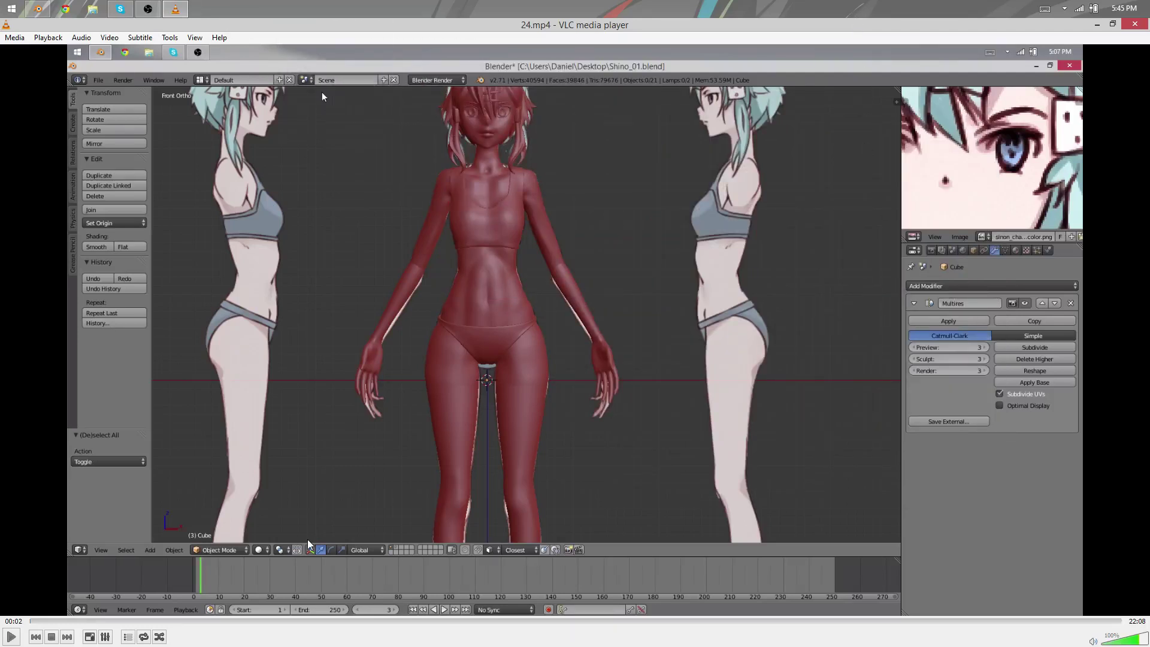
Switch VLC to fullscreen so the Blender tutorial's red body front view fills the screen.
{"action": "left_click", "coordinate": [91, 637]}
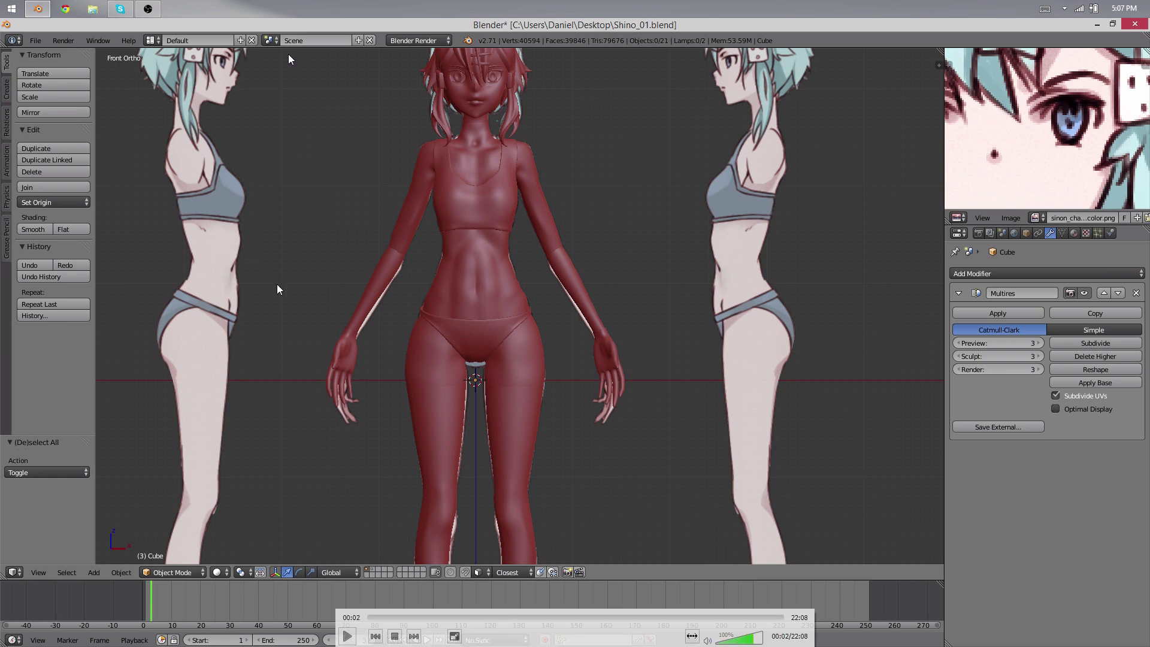
Scrub the tutorial through the torso, hip and full-body views of the Shino_01 body.
{"action": "left_click", "coordinate": [379, 620]}
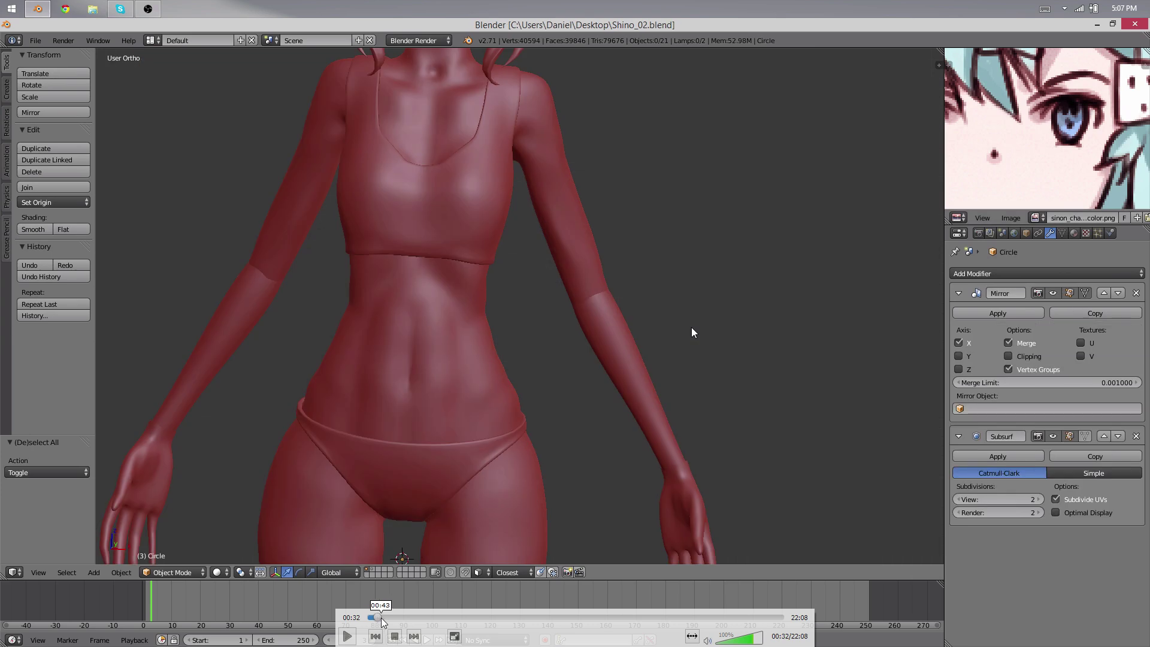
{"action": "left_click", "coordinate": [382, 620]}
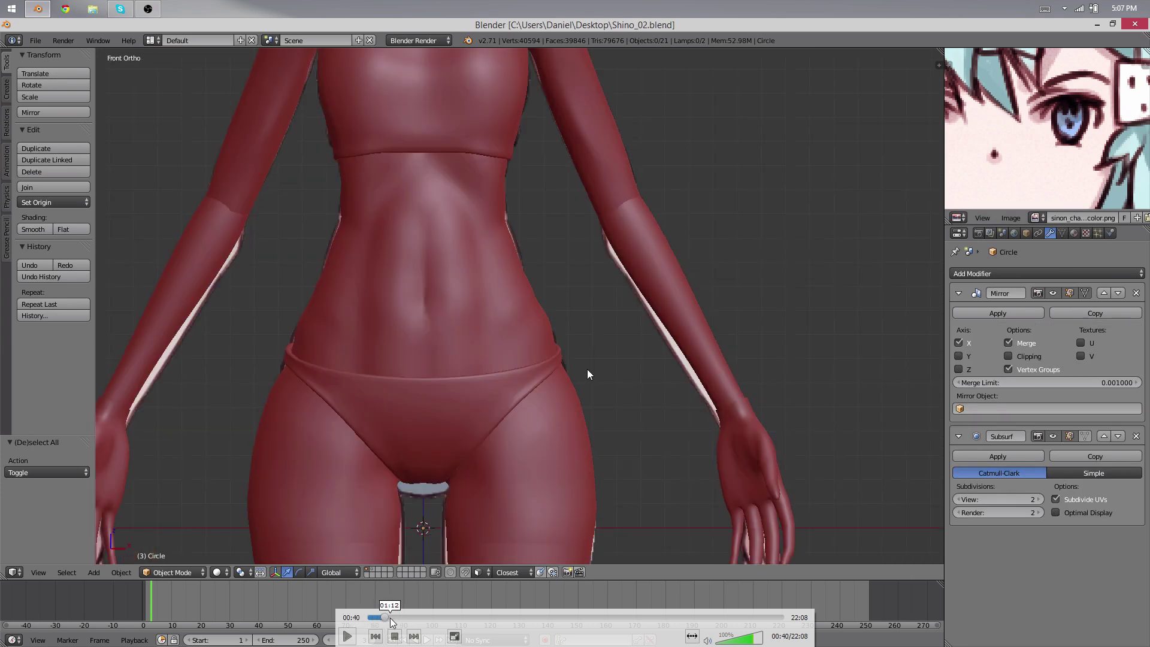
{"action": "left_click", "coordinate": [376, 620]}
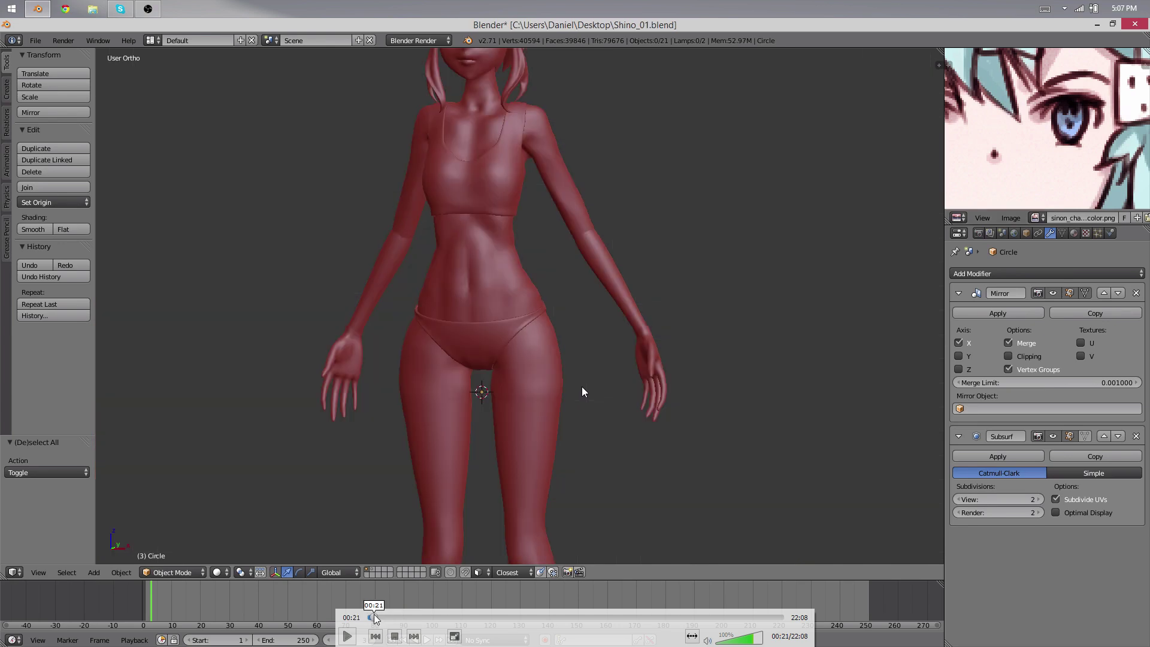
{"action": "left_click", "coordinate": [372, 619]}
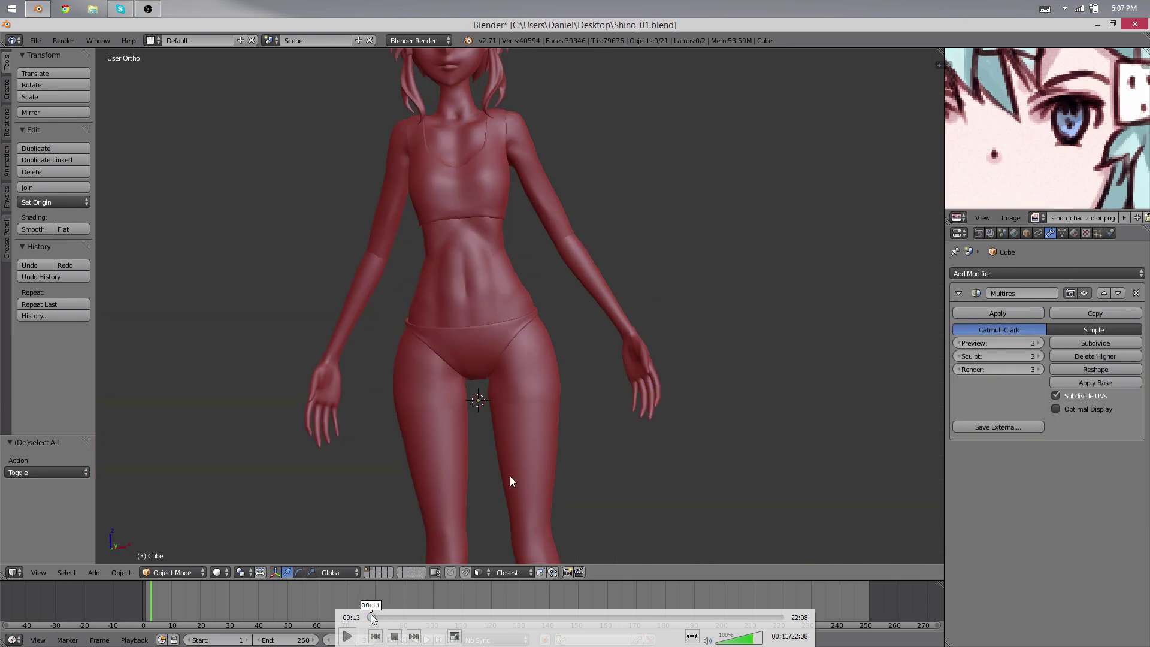
{"action": "left_click", "coordinate": [375, 619]}
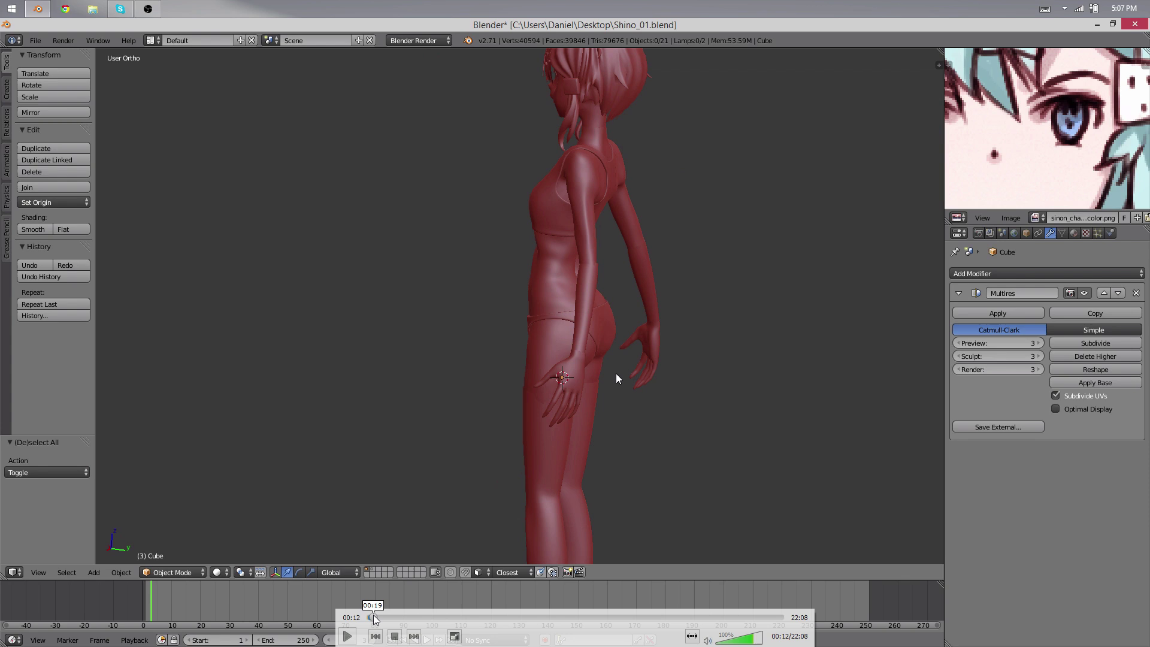
{"action": "left_click", "coordinate": [375, 618]}
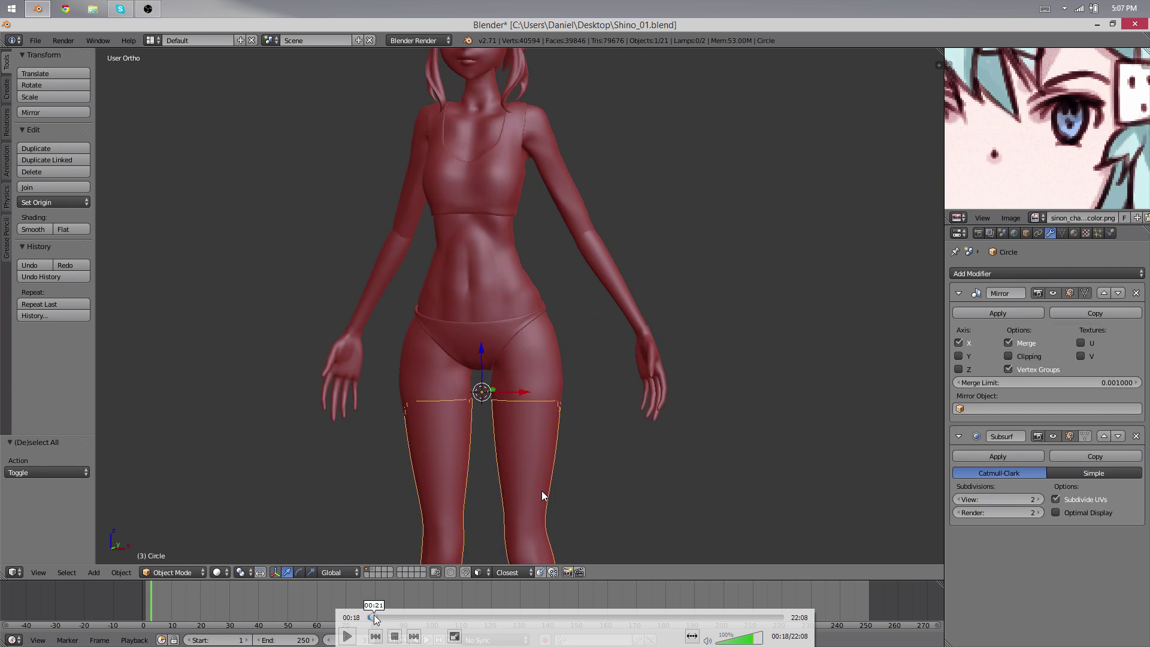
Scrub past the Shino_02 save and front views to settle on the close side view.
{"action": "left_click", "coordinate": [374, 619]}
{"action": "left_click", "coordinate": [376, 620]}
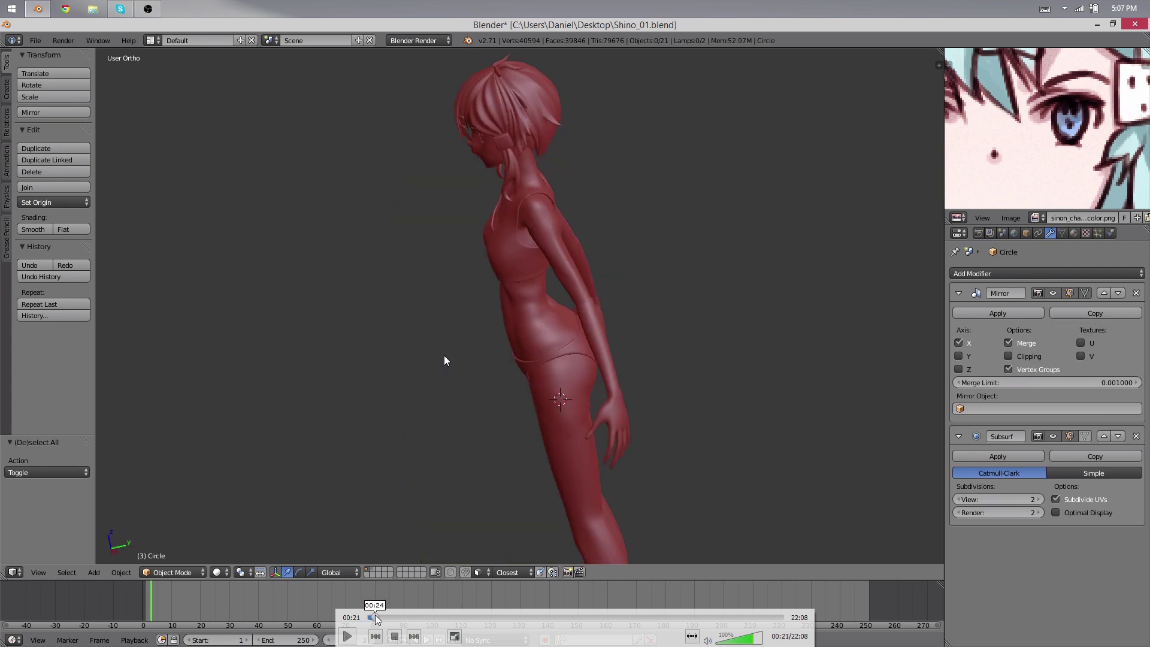
{"action": "left_click", "coordinate": [376, 619]}
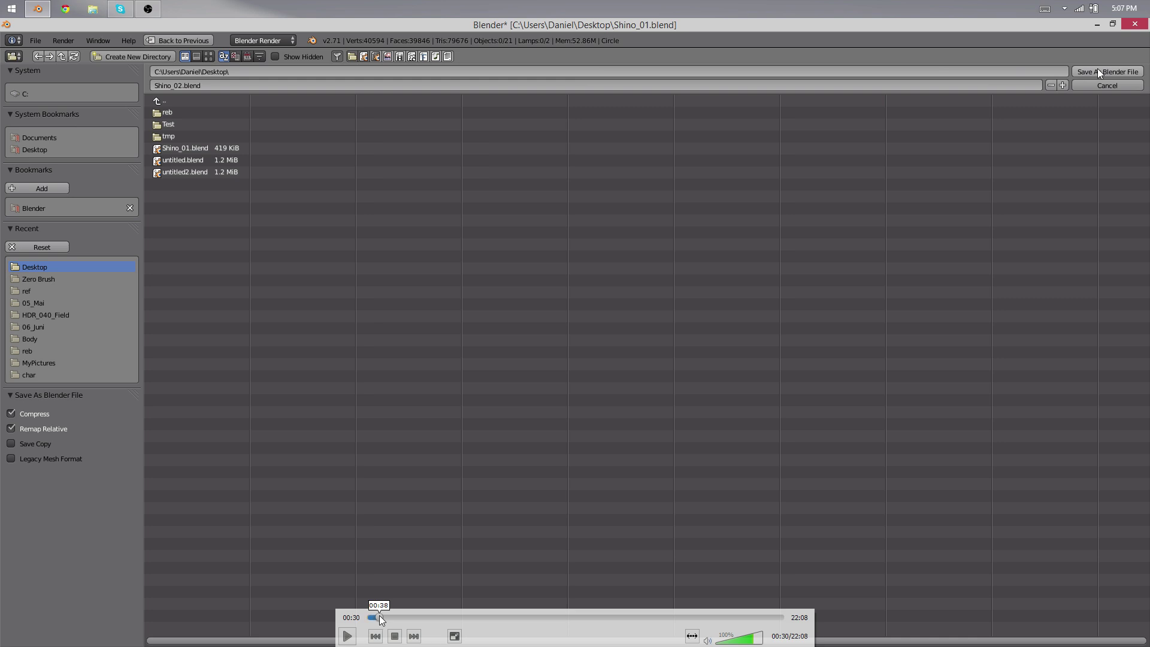
{"action": "left_click", "coordinate": [379, 619]}
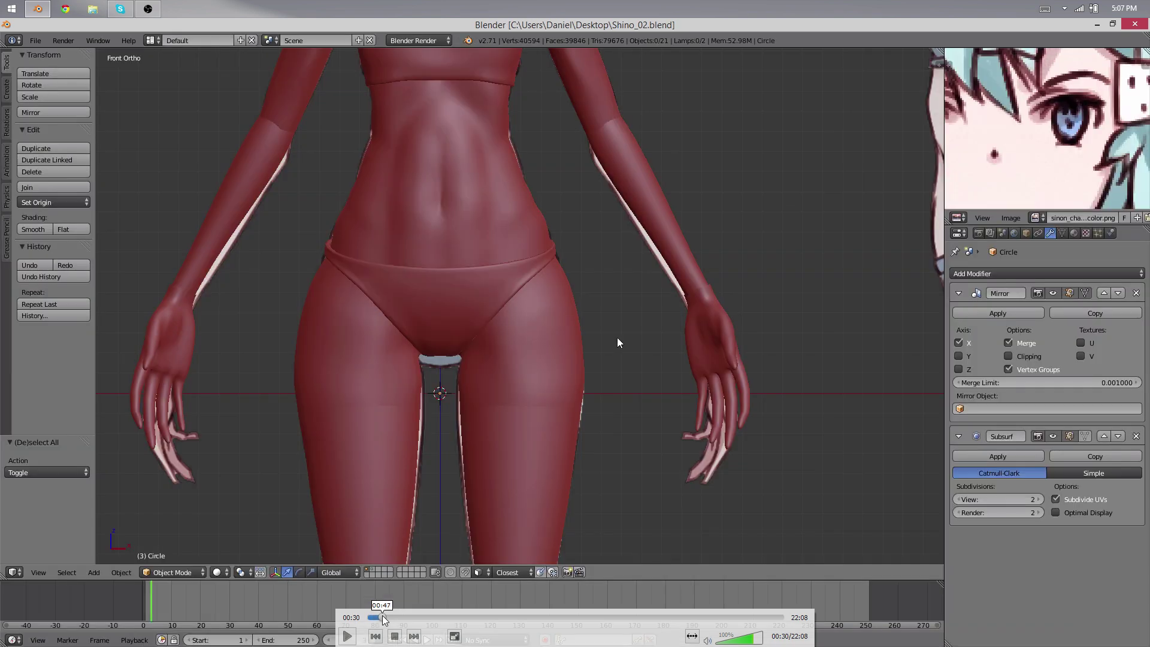
{"action": "left_click", "coordinate": [382, 617]}
{"action": "left_click", "coordinate": [372, 616]}
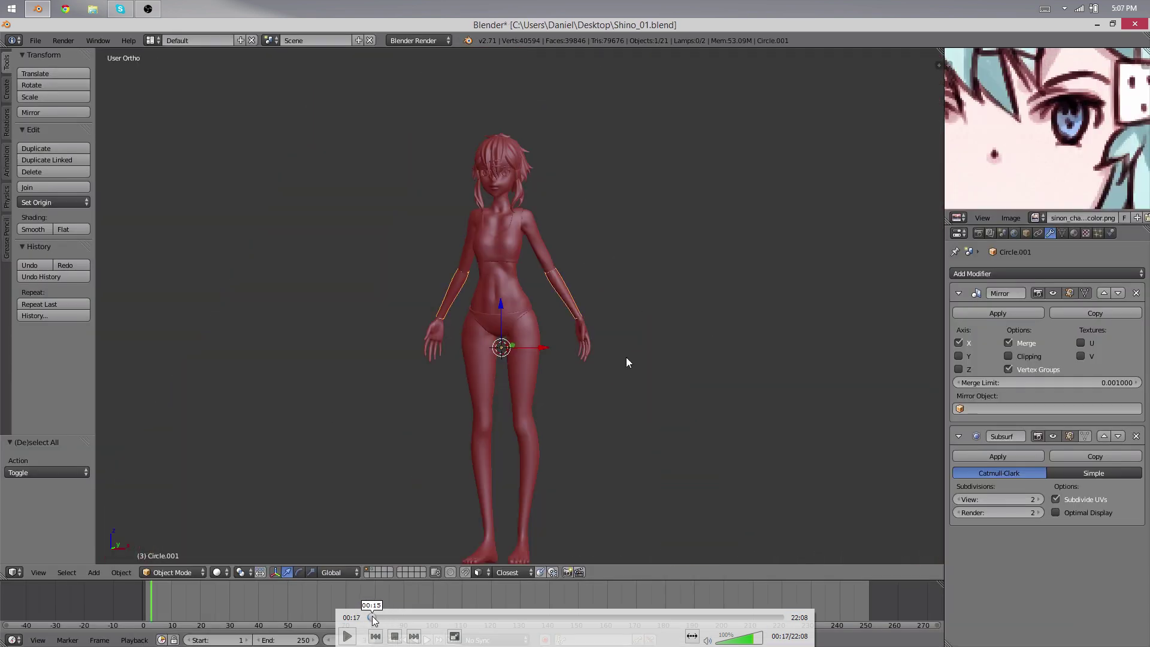
{"action": "left_click", "coordinate": [372, 617]}
Skim the tutorial forward to about 03:24, the forearm-meets-upper-arm close-up.
{"action": "left_click_drag", "start_coordinate": [372, 617], "coordinate": [391, 617]}
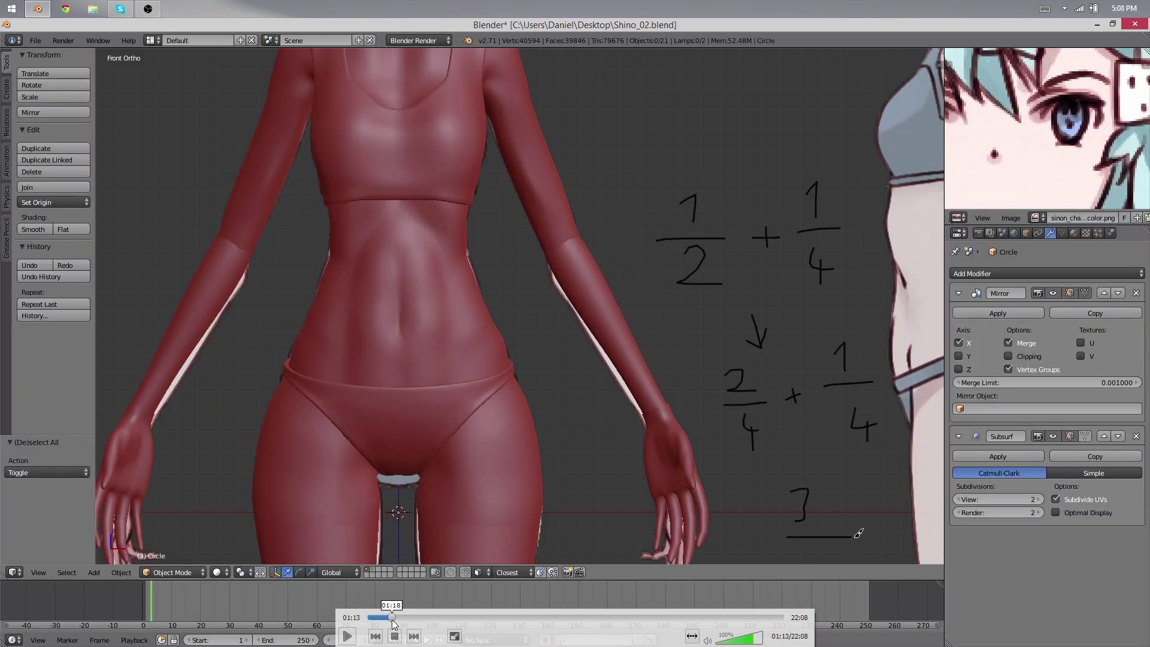
{"action": "left_click", "coordinate": [392, 617]}
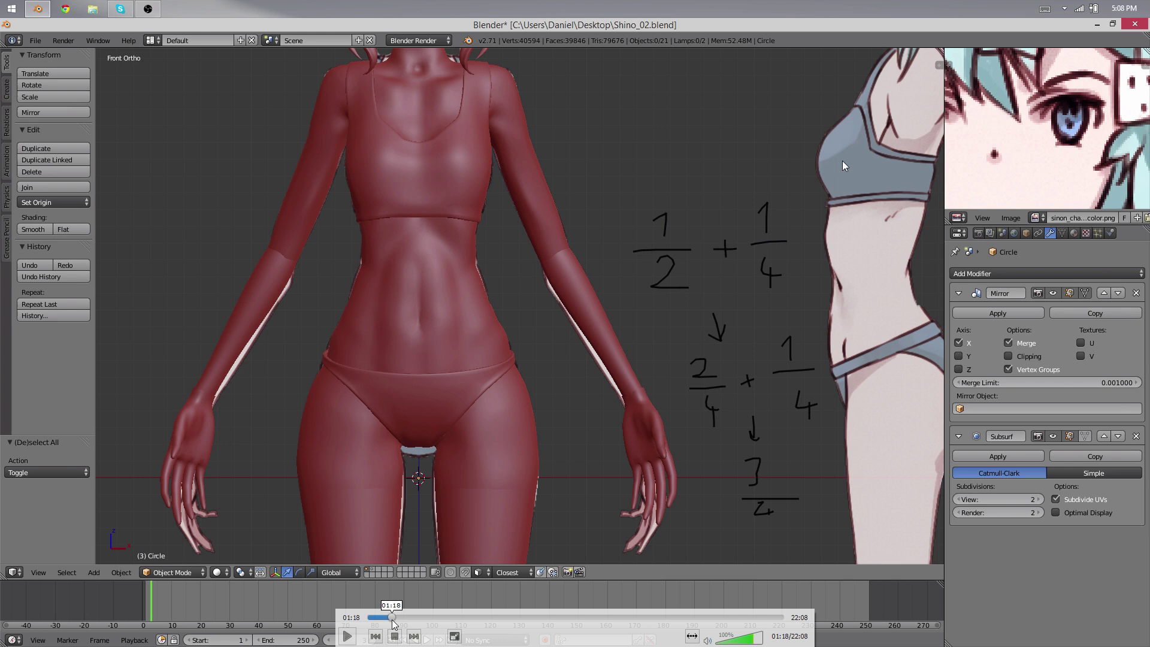
{"action": "mouse_move", "coordinate": [383, 617]}
{"action": "left_click_drag", "start_coordinate": [406, 624], "coordinate": [445, 623]}
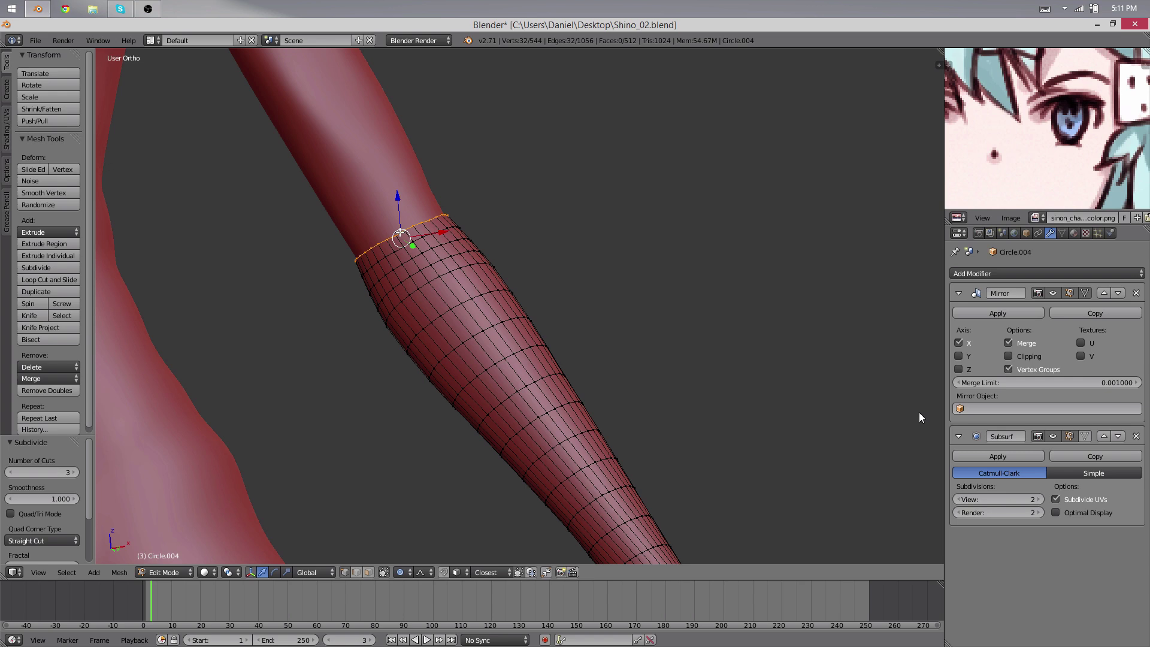
Seek the tutorial to 04:48 on the subdivided forearm's top rim close-up.
{"action": "left_click", "coordinate": [438, 617]}
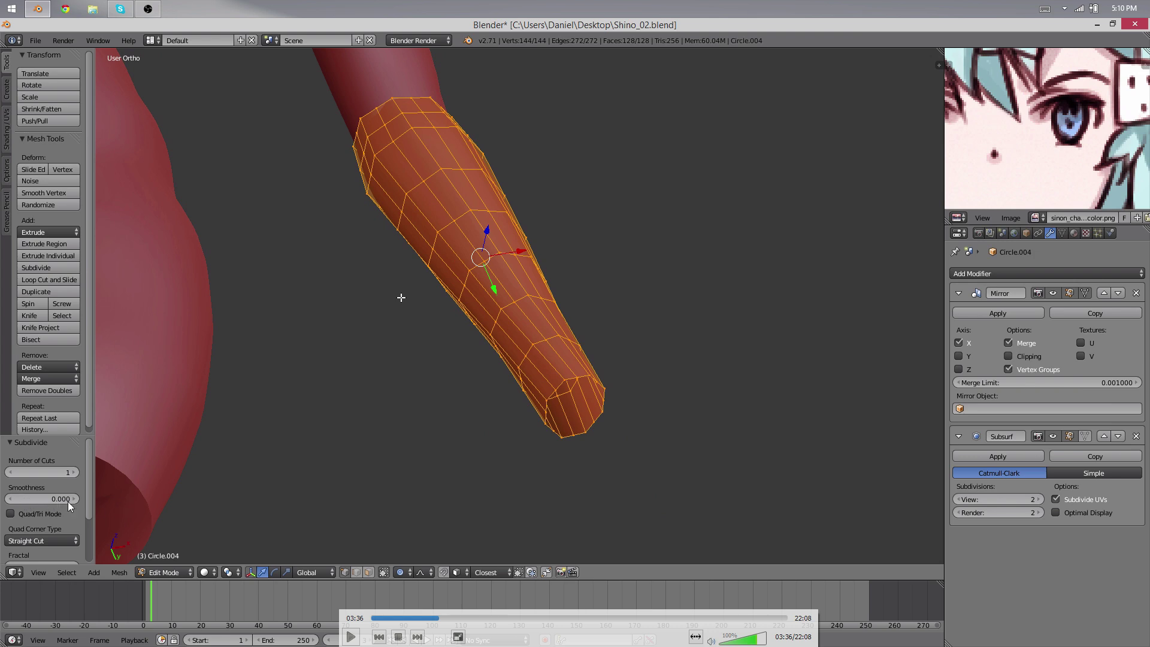
{"action": "left_click", "coordinate": [441, 617]}
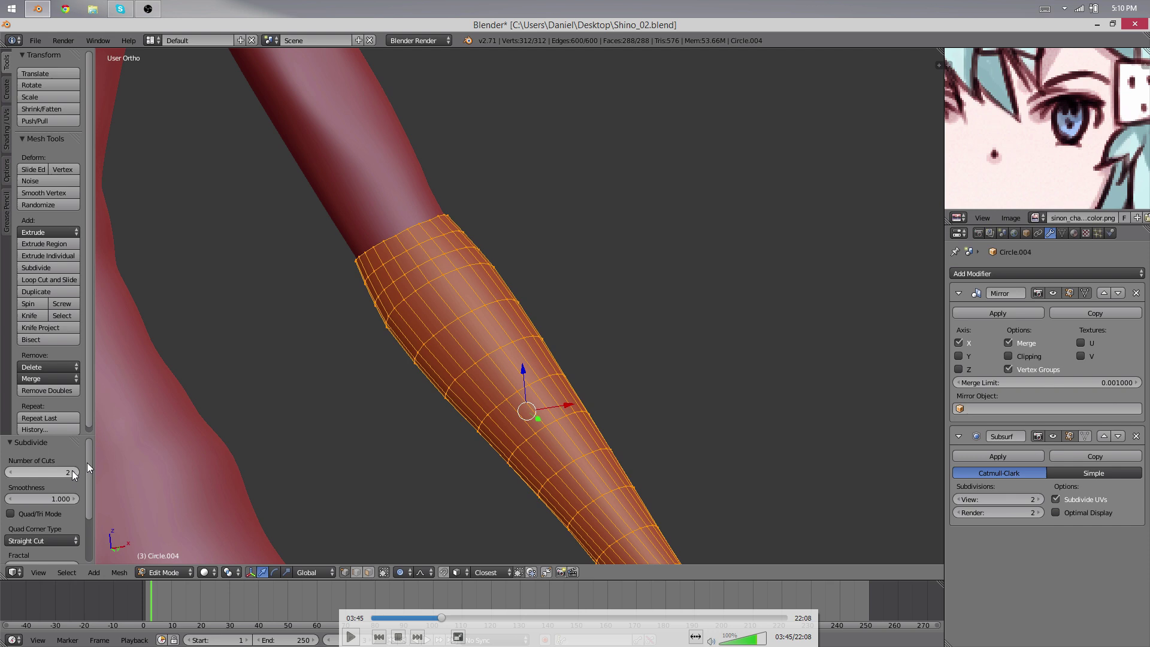
{"action": "left_click", "coordinate": [463, 619]}
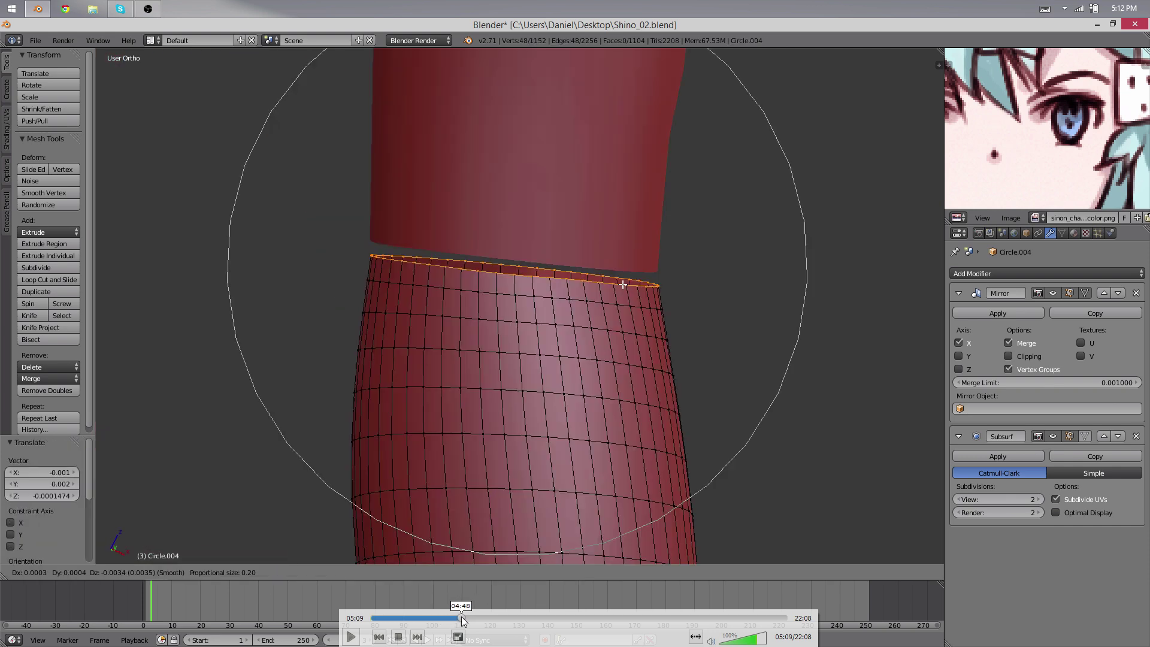
{"action": "left_click", "coordinate": [461, 617]}
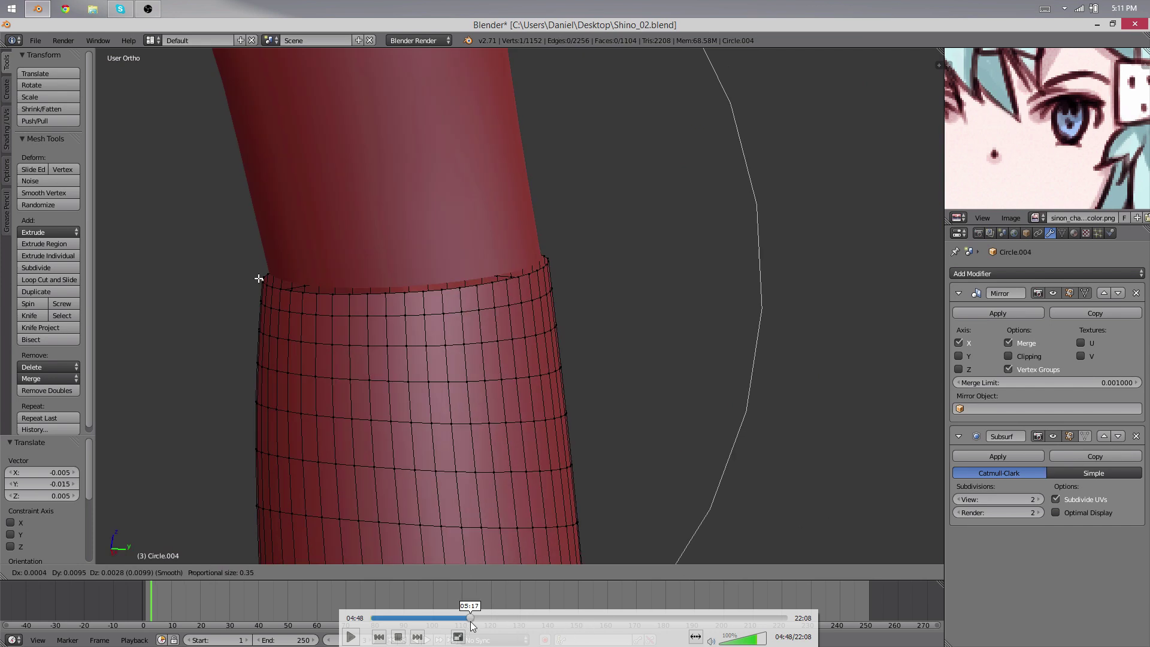
Jump the tutorial past 05:40 to 05:53, where half the body's faces are deleted.
{"action": "left_click", "coordinate": [470, 618]}
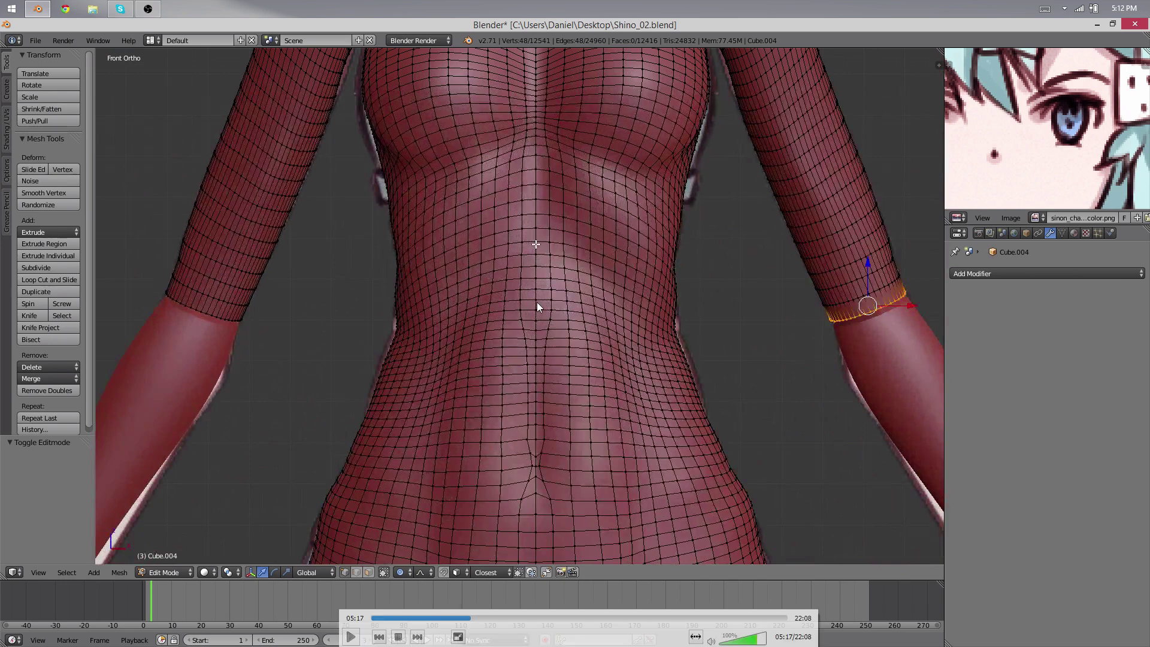
{"action": "left_click", "coordinate": [476, 618]}
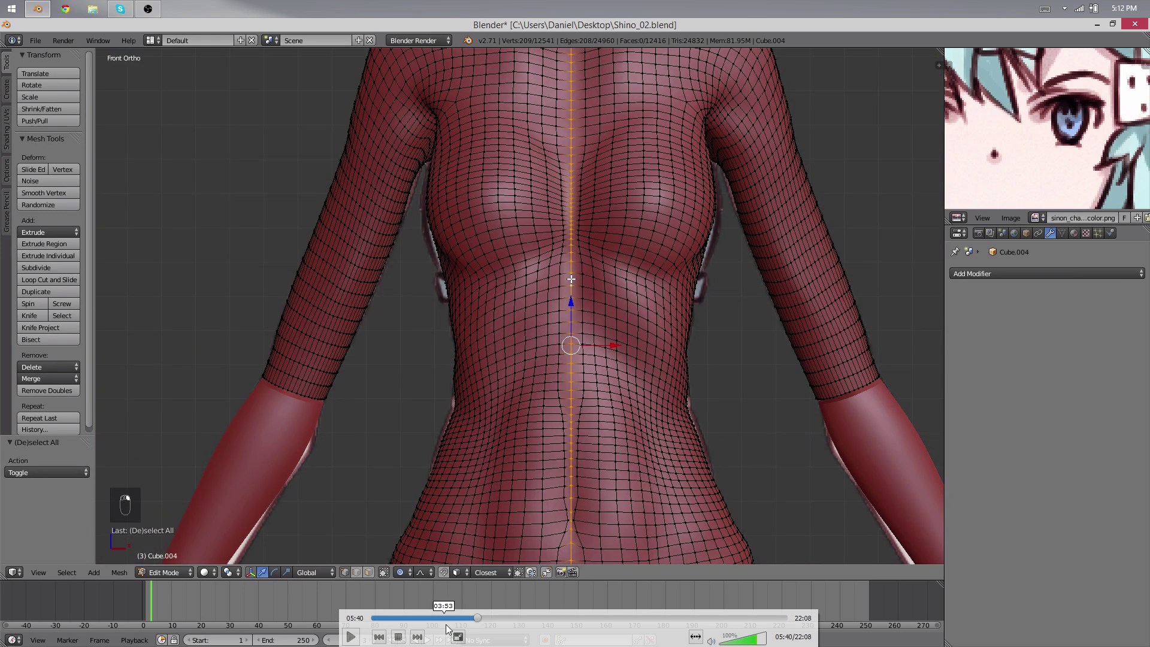
{"action": "left_click", "coordinate": [484, 618]}
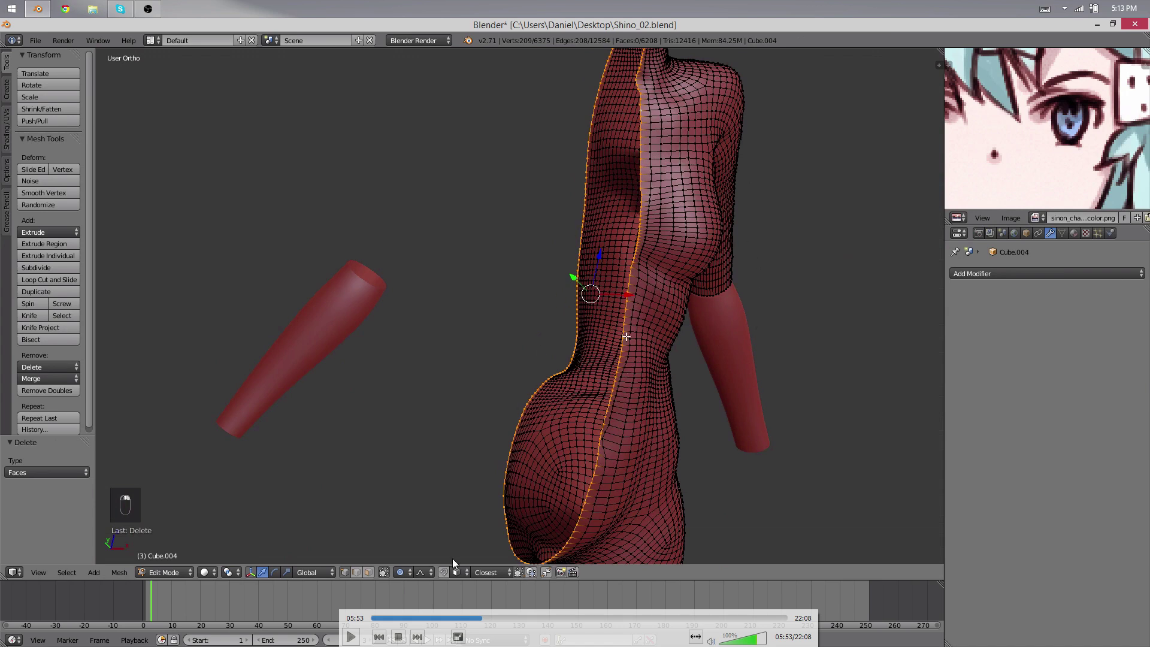
Jump through 06:14 and 07:10, then back to 06:45 showing the forearm piece in object mode.
{"action": "left_click", "coordinate": [490, 620]}
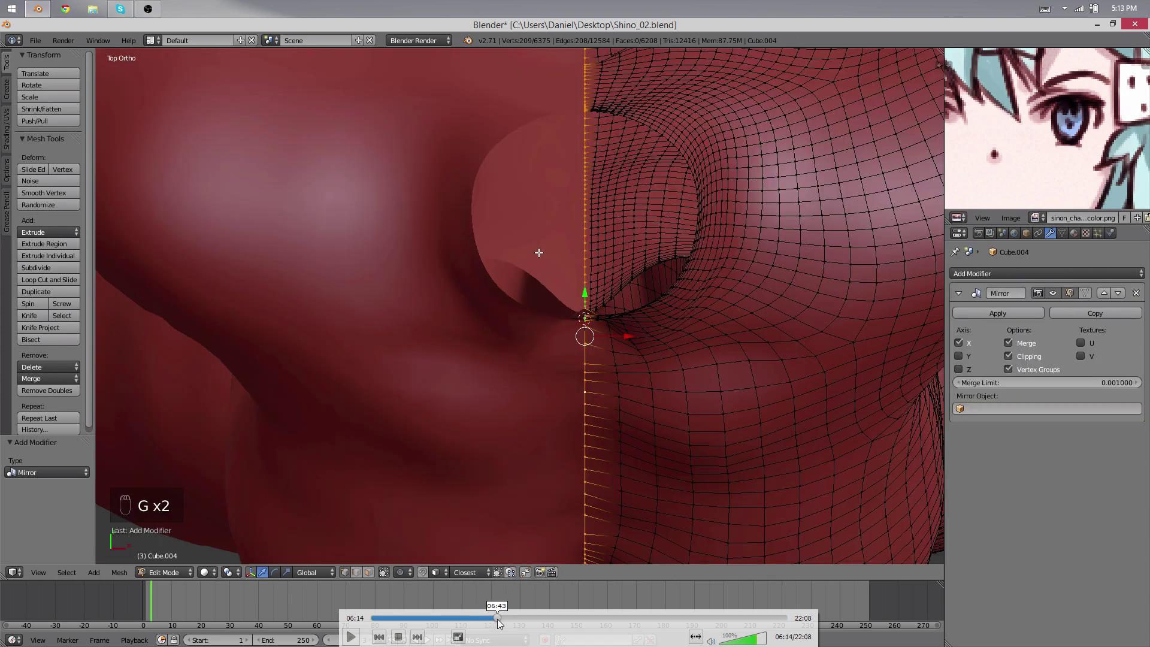
{"action": "left_click", "coordinate": [497, 619]}
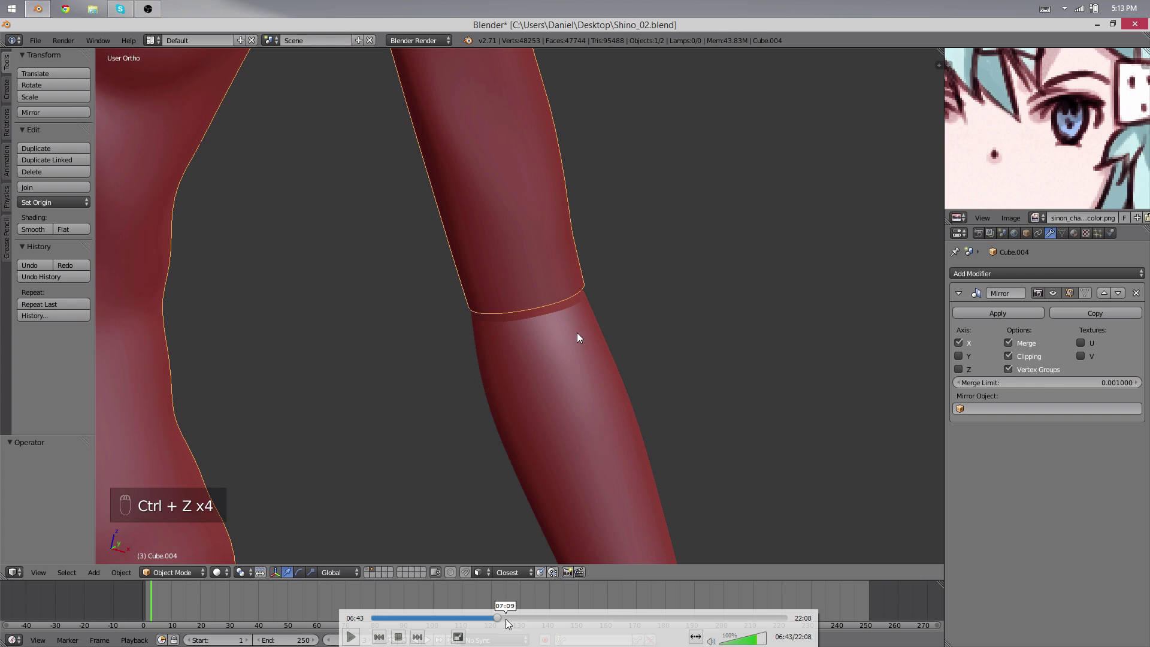
{"action": "left_click", "coordinate": [509, 620]}
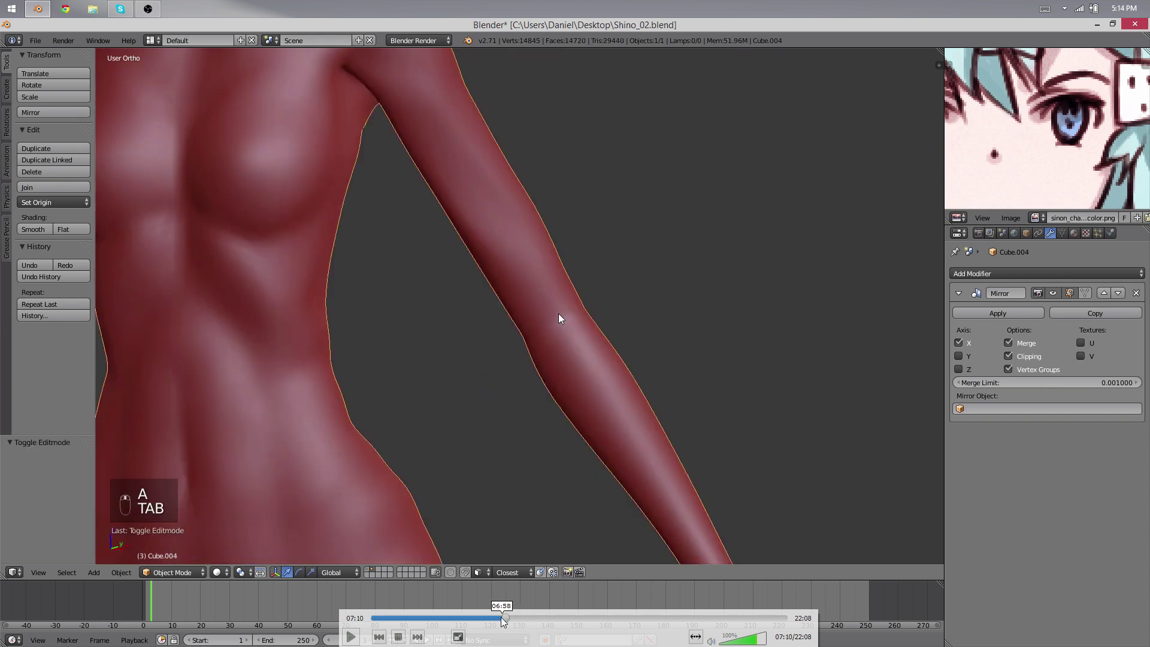
{"action": "left_click", "coordinate": [497, 619]}
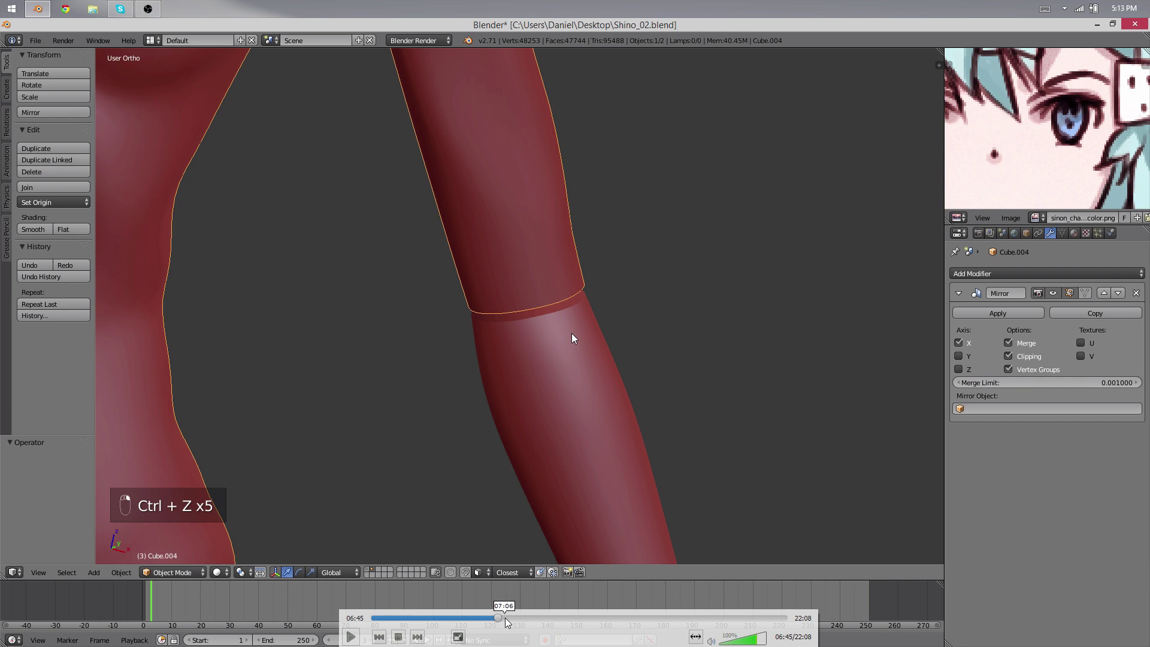
Seek to about 08:16, where the leg tubes below the thighs are subdivided with 3 cuts.
{"action": "left_click", "coordinate": [507, 618]}
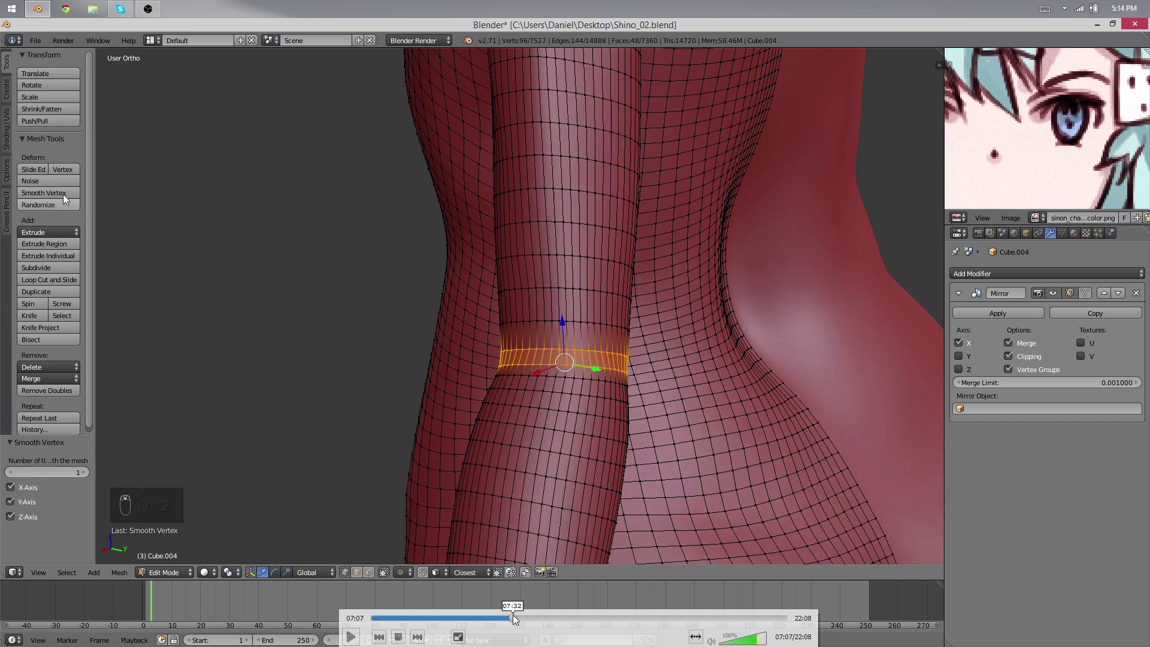
{"action": "left_click", "coordinate": [513, 615]}
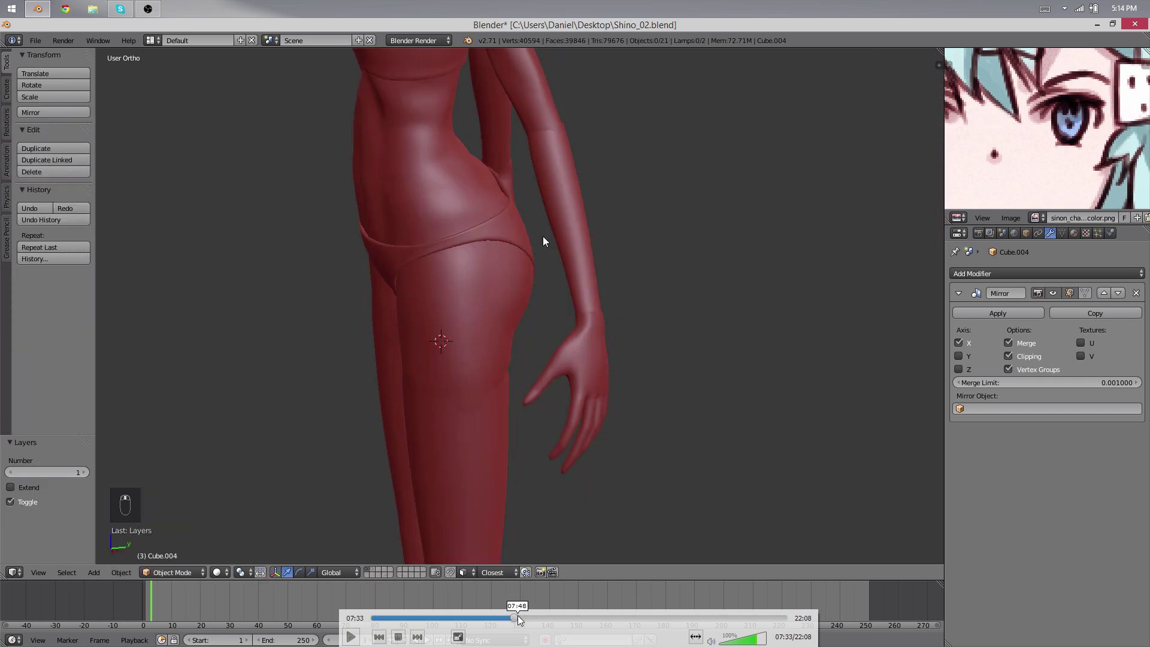
{"action": "left_click", "coordinate": [518, 616]}
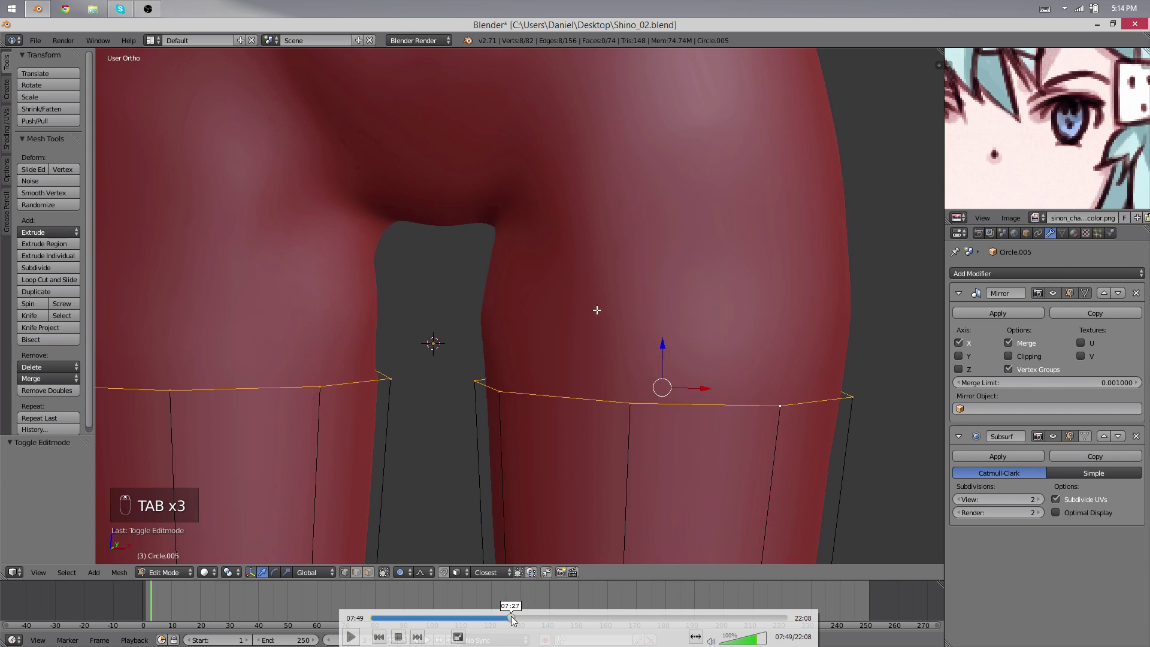
{"action": "left_click", "coordinate": [503, 617]}
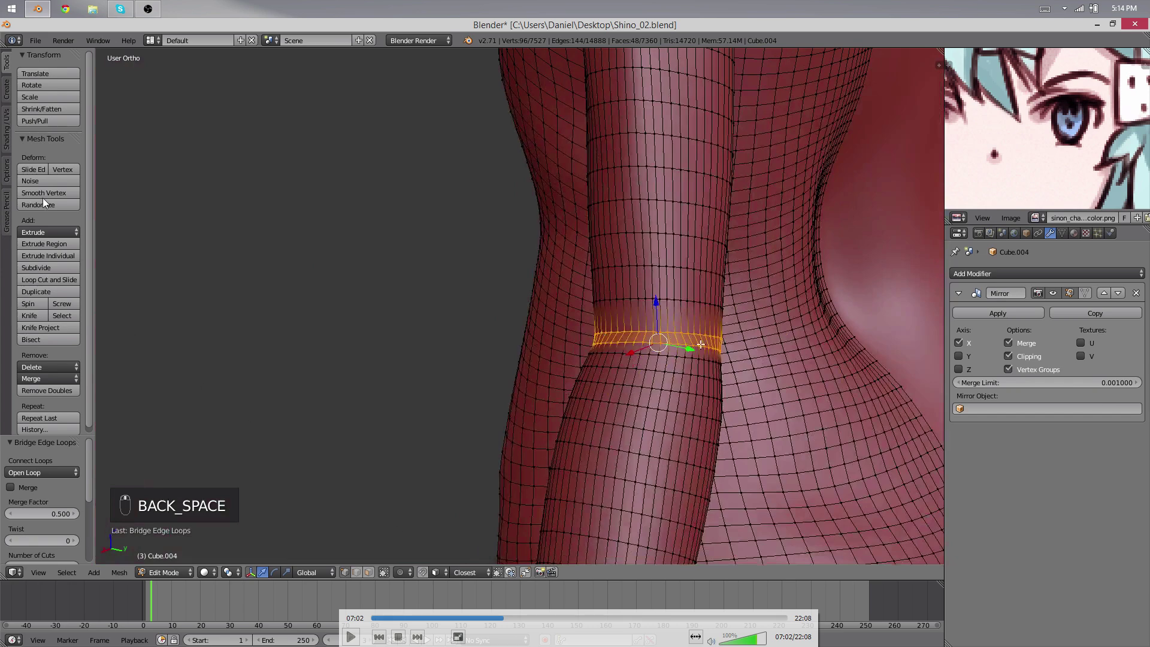
{"action": "left_click", "coordinate": [514, 619]}
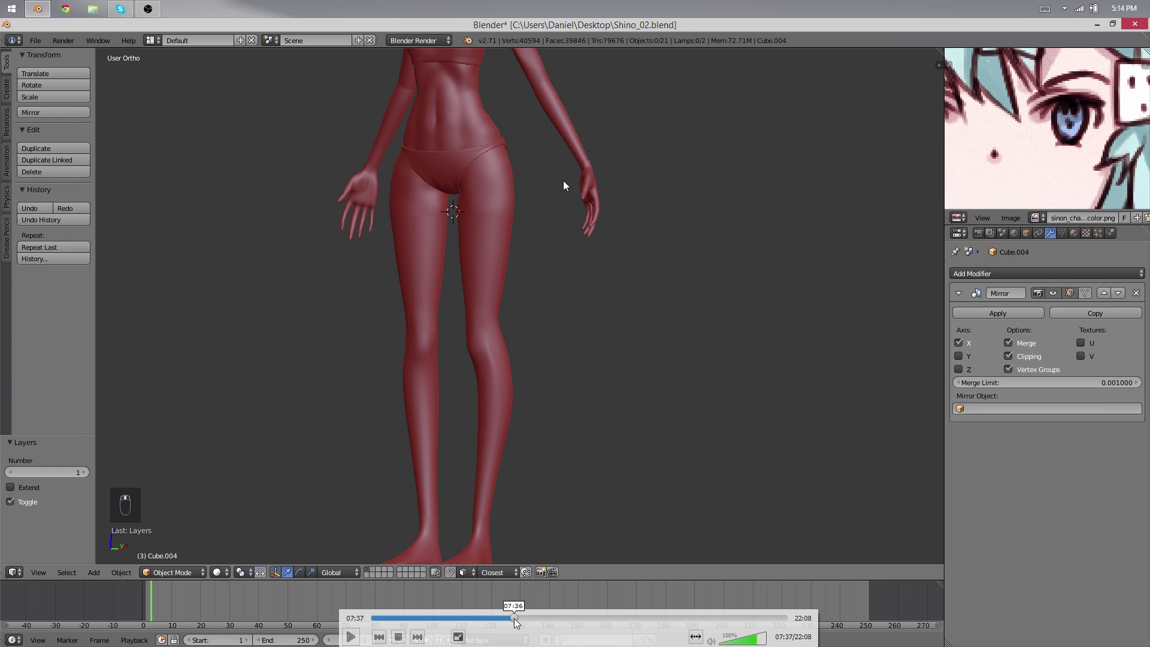
Scrub between 07:55 and 08:03, then land on 08:20 with both legs' top loops selected.
{"action": "left_click", "coordinate": [526, 618]}
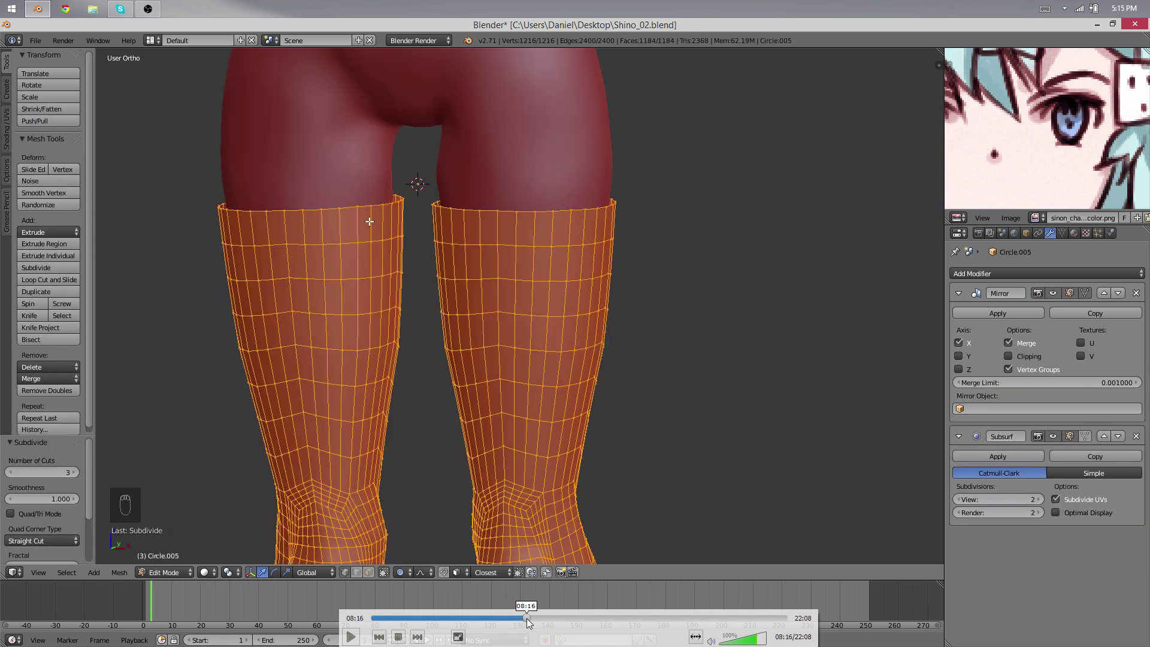
{"action": "left_click", "coordinate": [534, 620]}
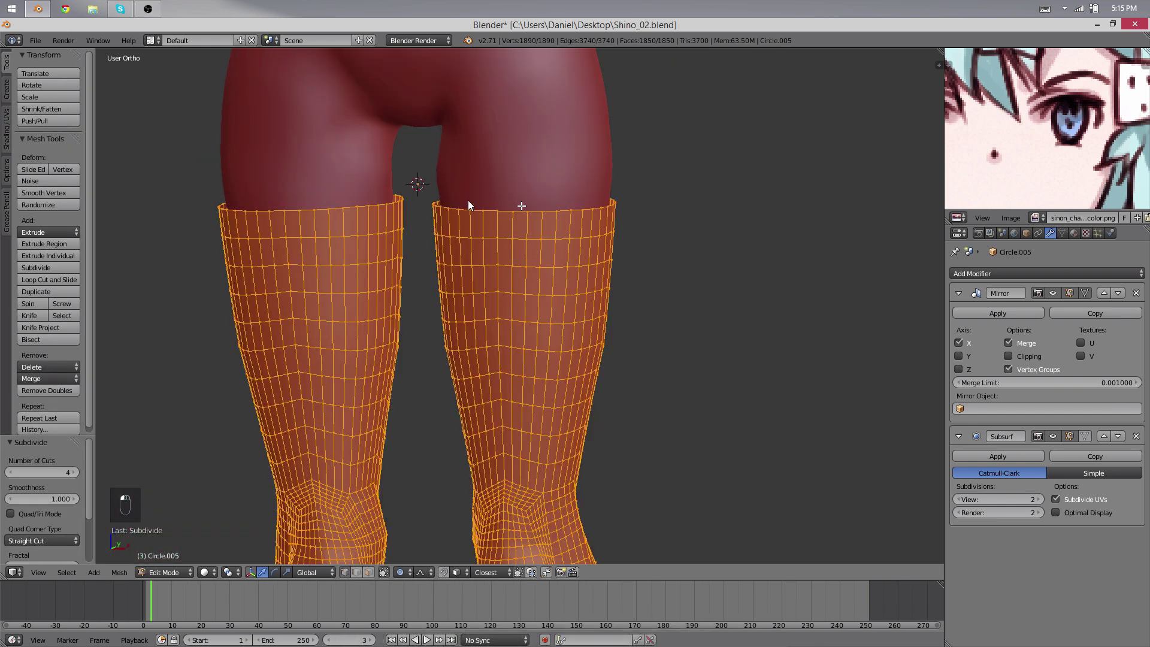
{"action": "mouse_move", "coordinate": [458, 572]}
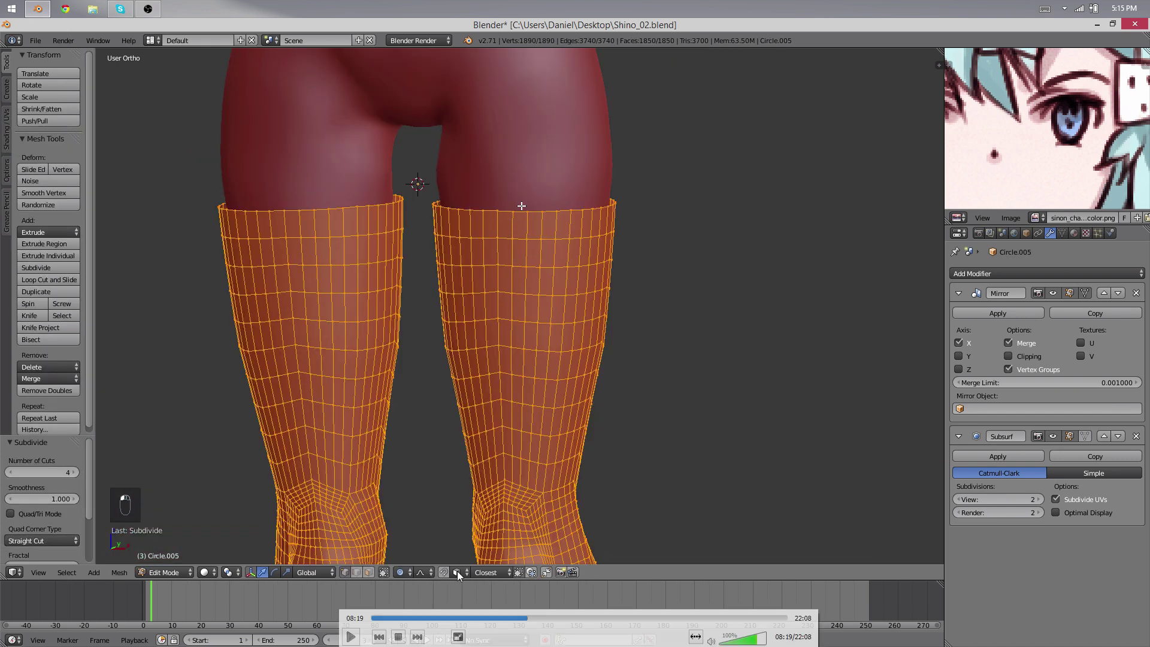
{"action": "left_click", "coordinate": [518, 617]}
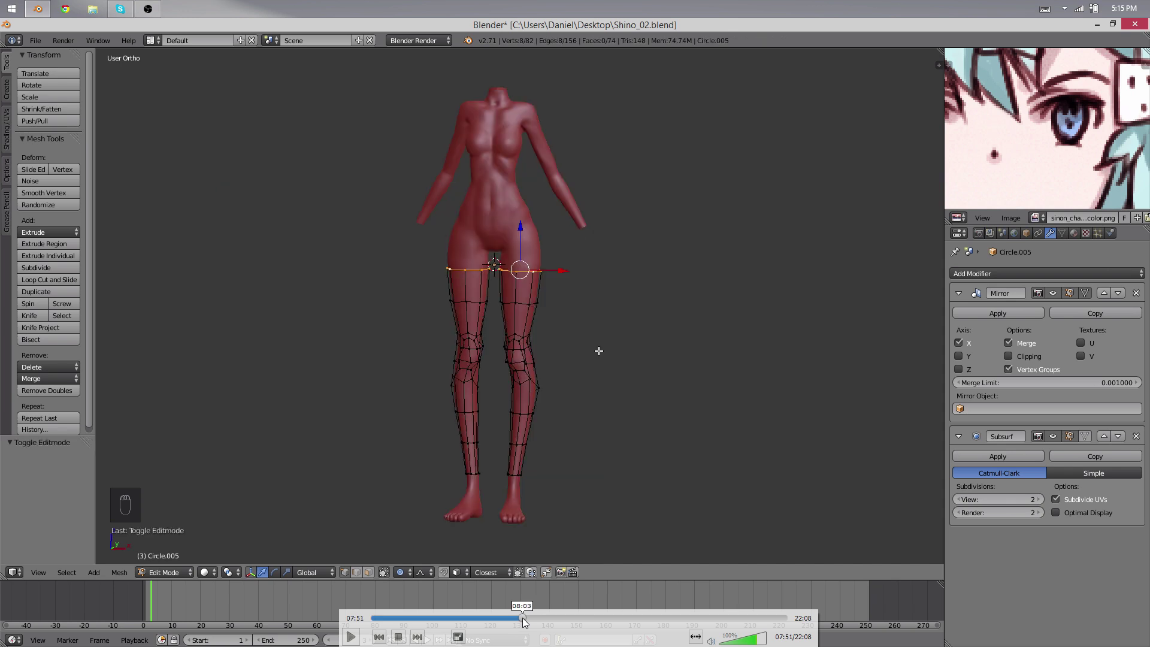
{"action": "left_click", "coordinate": [523, 617]}
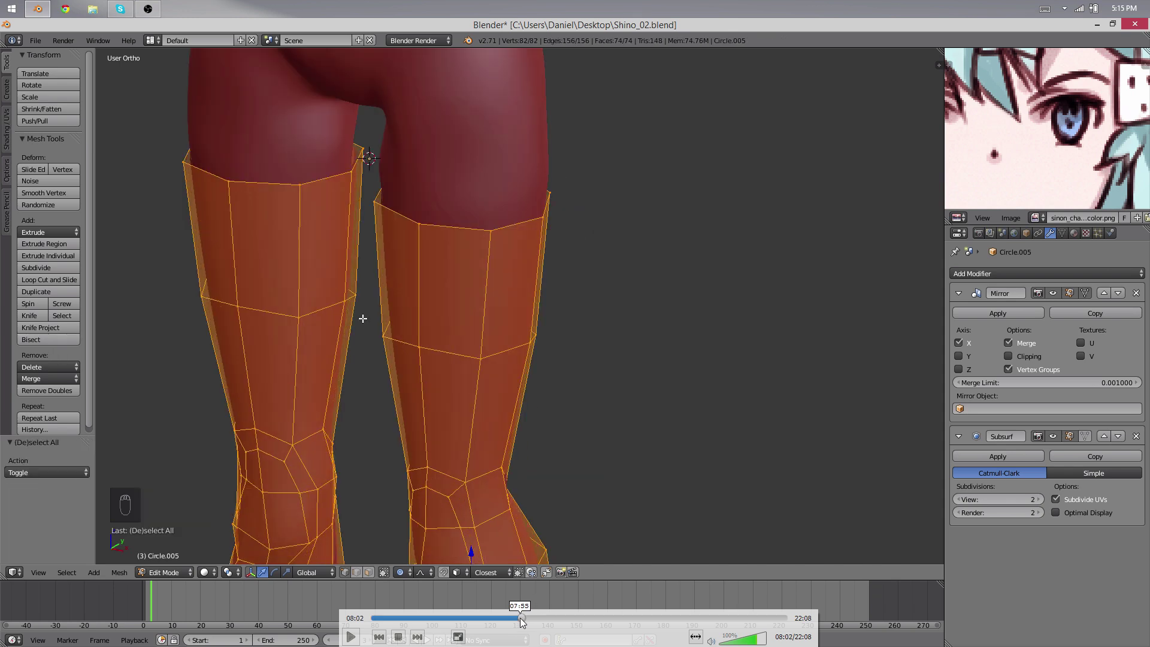
{"action": "left_click", "coordinate": [519, 617]}
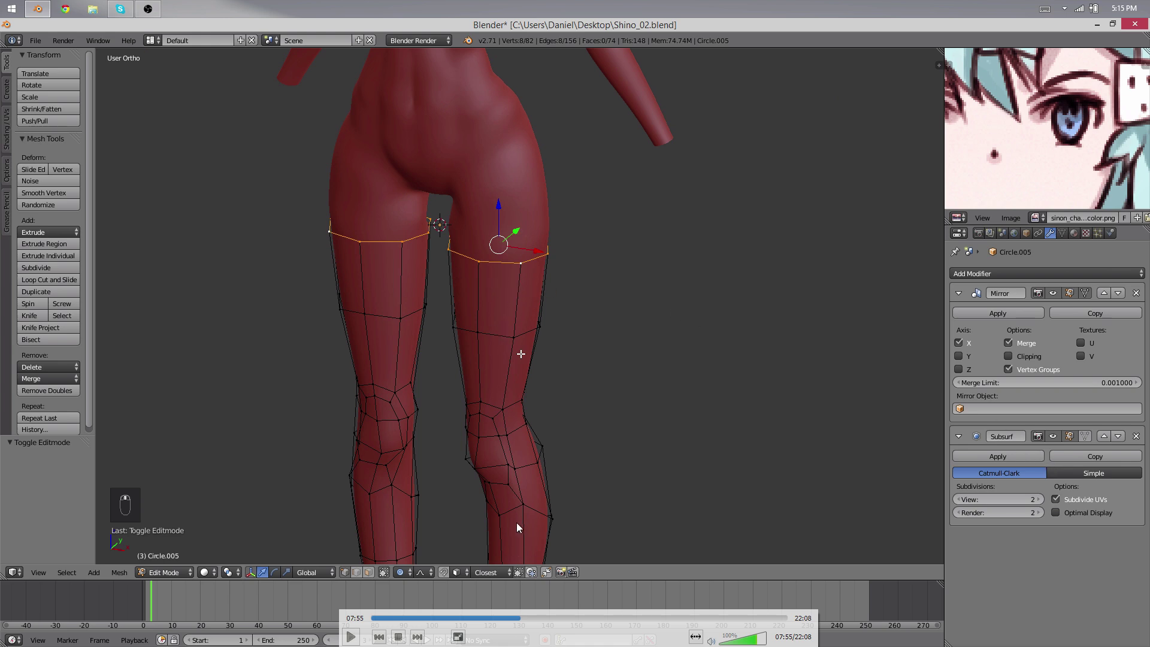
{"action": "left_click", "coordinate": [527, 618]}
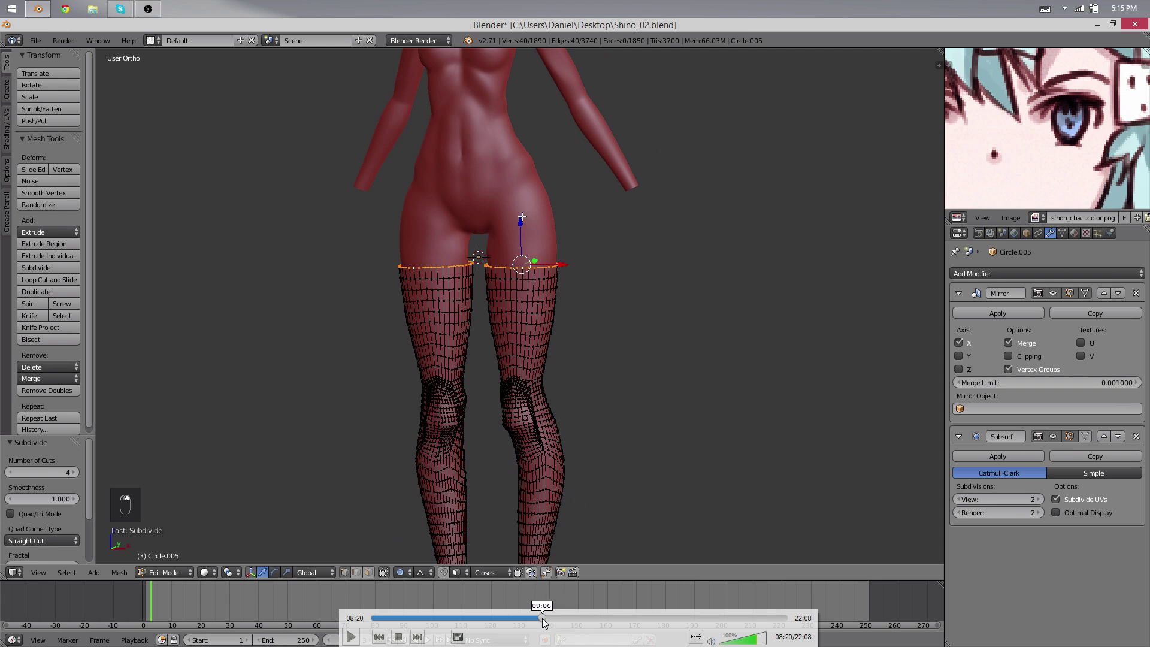
Step the tutorial through 08:43, 09:16, 09:47, 10:13, 10:36, 11:14 and 11:46.
{"action": "left_click", "coordinate": [542, 618]}
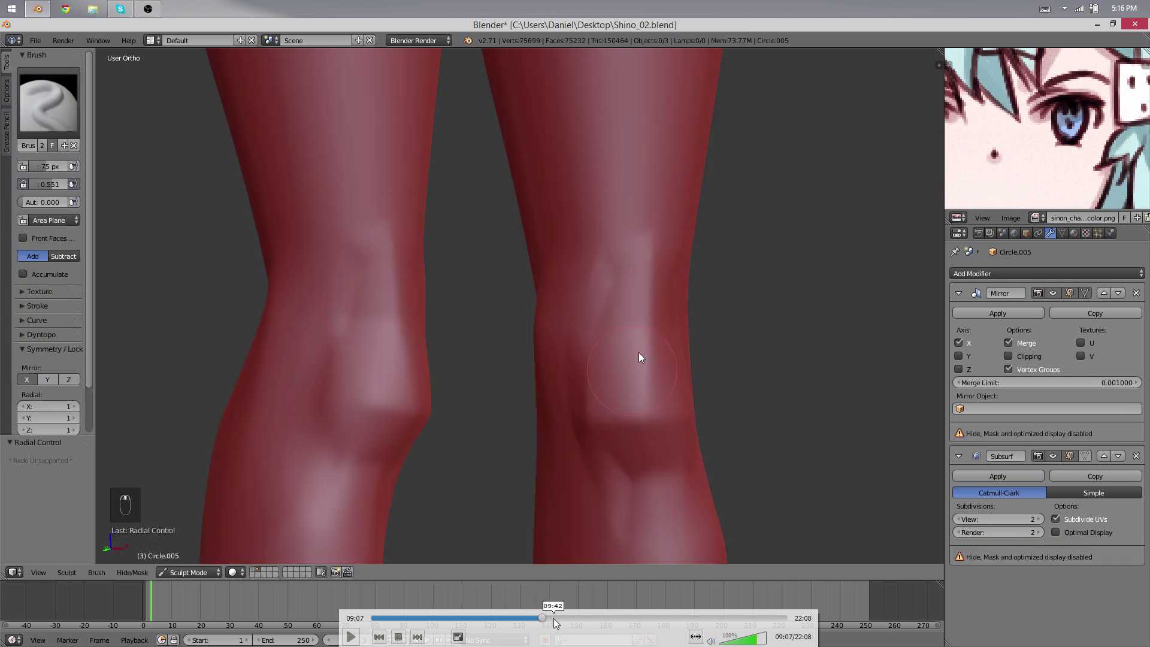
{"action": "scroll", "coordinate": [537, 623], "scroll_direction": "up", "scroll_amount": 1}
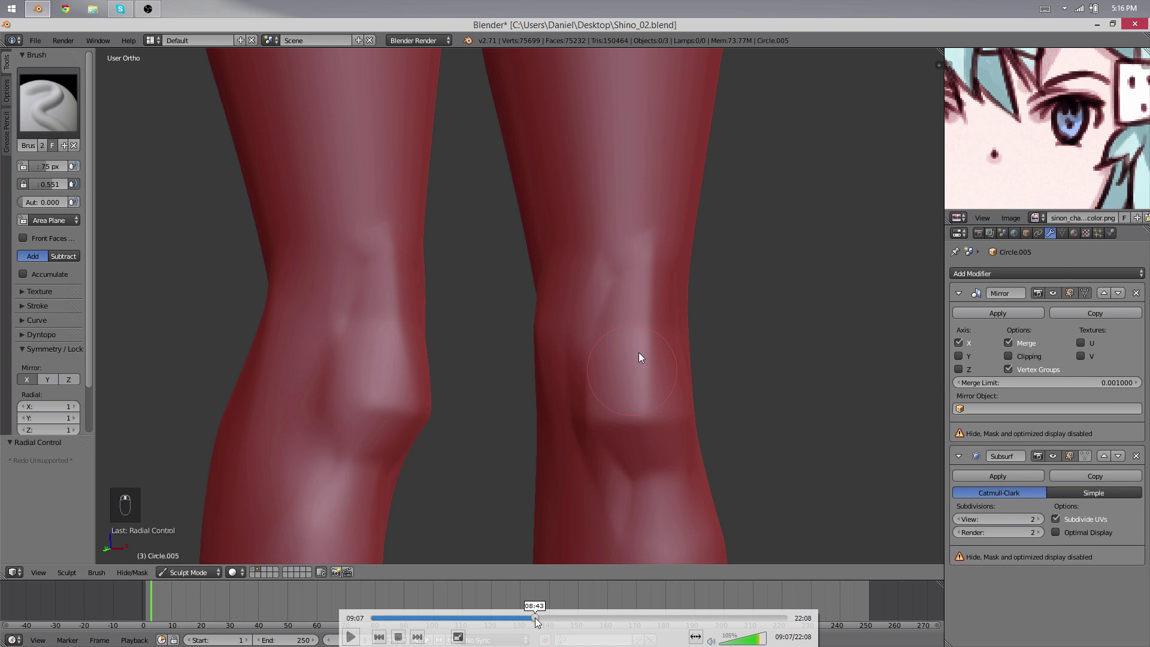
{"action": "left_click", "coordinate": [535, 618]}
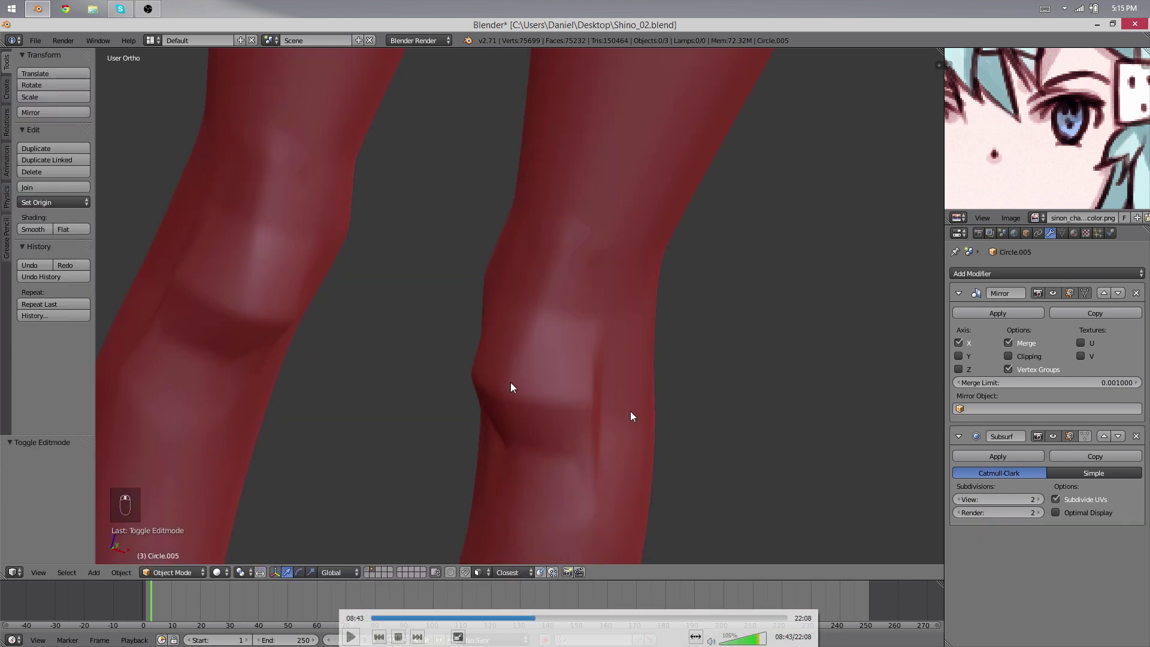
{"action": "left_click", "coordinate": [545, 618]}
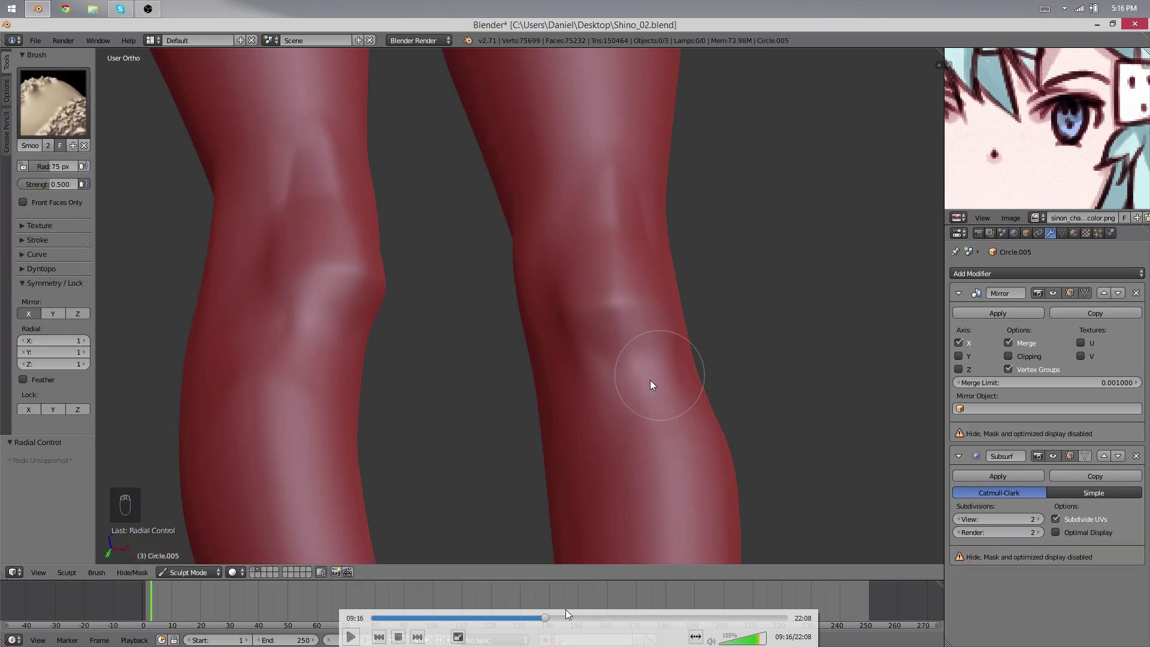
{"action": "left_click", "coordinate": [554, 617]}
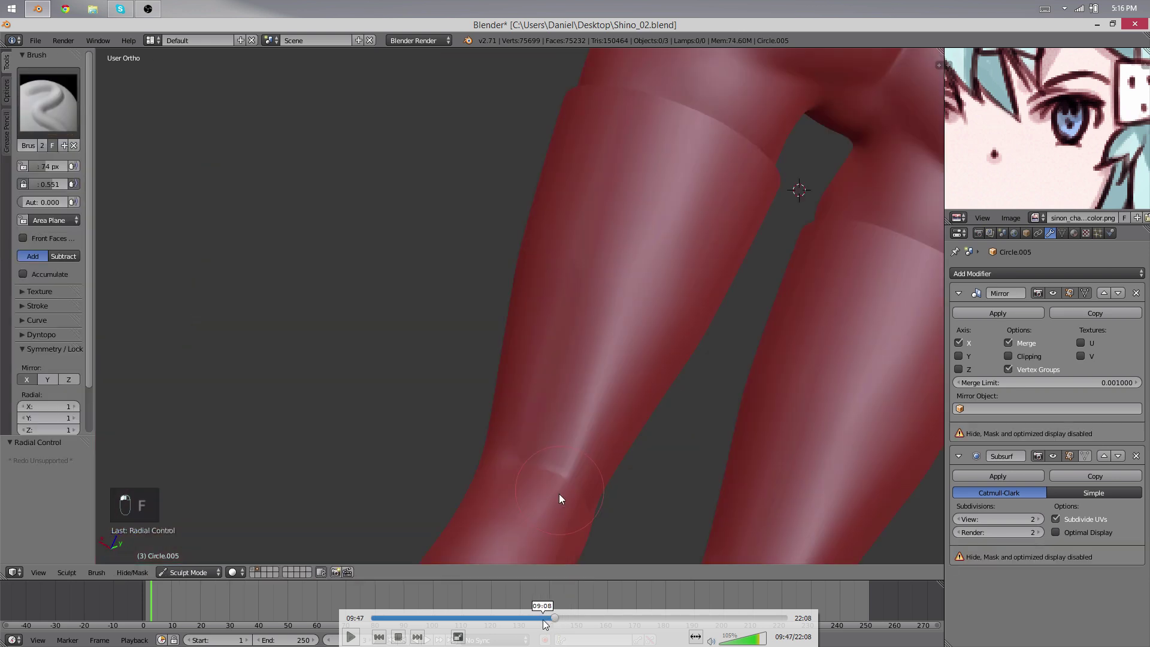
{"action": "left_click", "coordinate": [564, 617]}
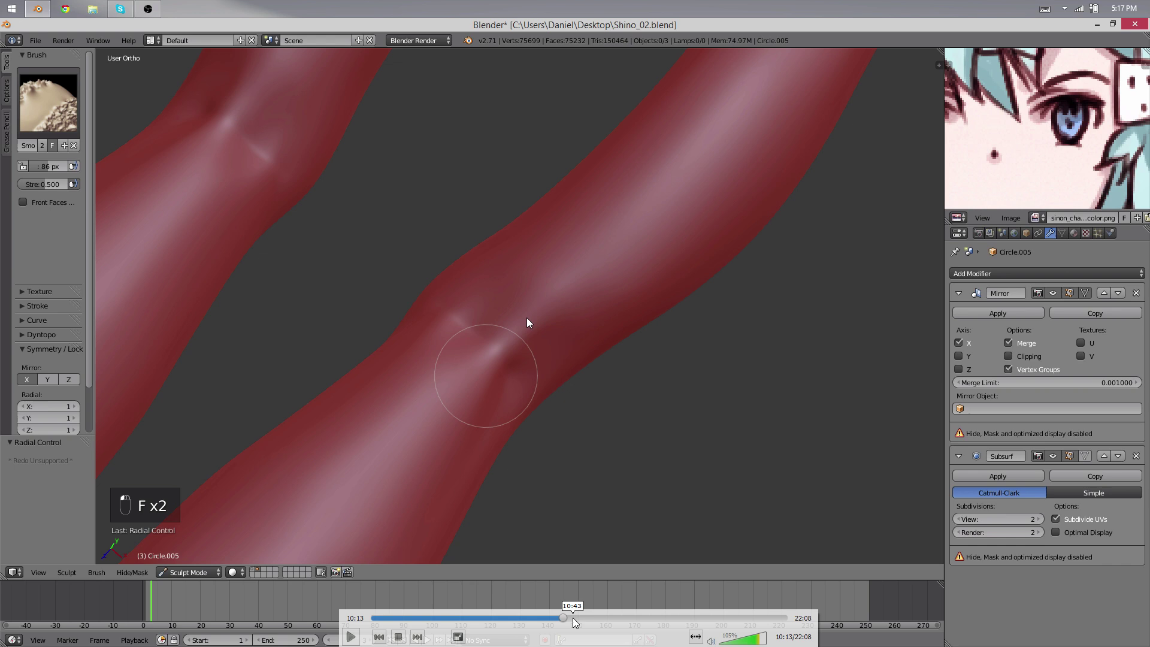
{"action": "left_click", "coordinate": [571, 618]}
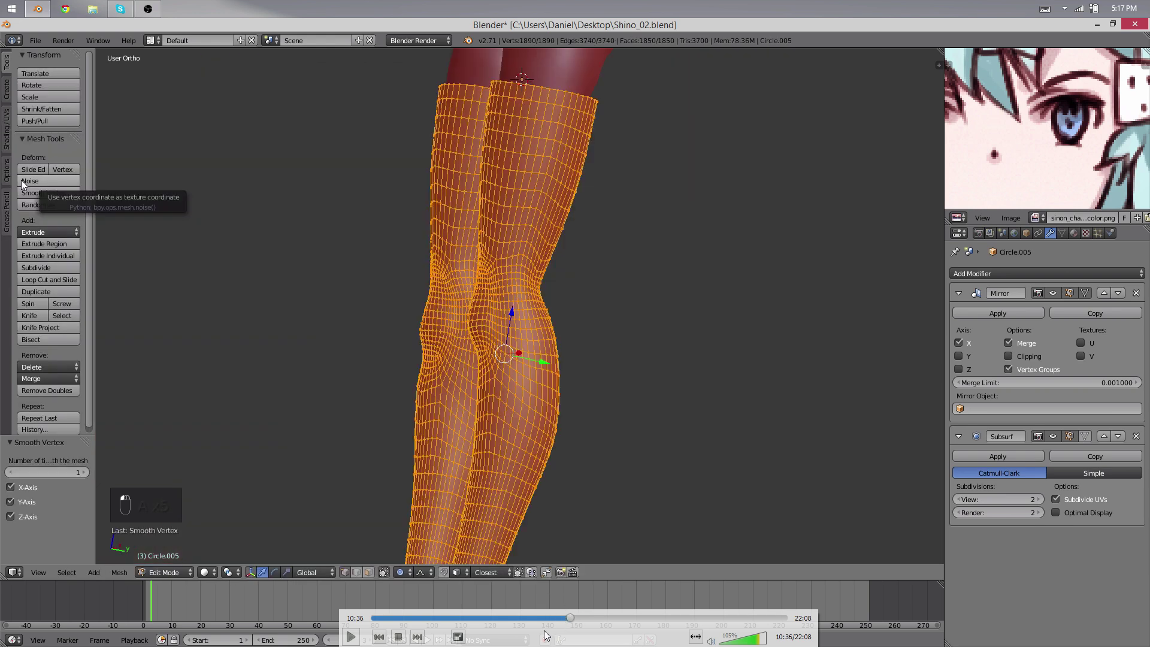
{"action": "left_click", "coordinate": [582, 618]}
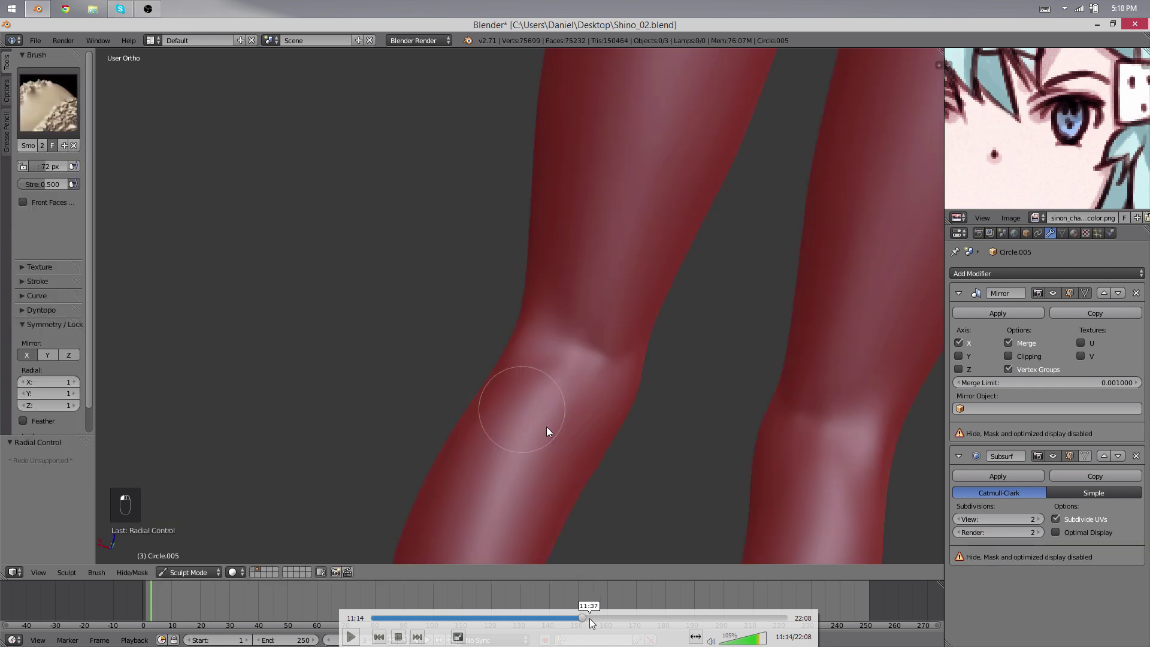
{"action": "left_click", "coordinate": [592, 617]}
Skip through 12:19, 12:51 and 13:26–13:33 to the 14:06 front-ortho view of the blended legs.
{"action": "left_click", "coordinate": [602, 617]}
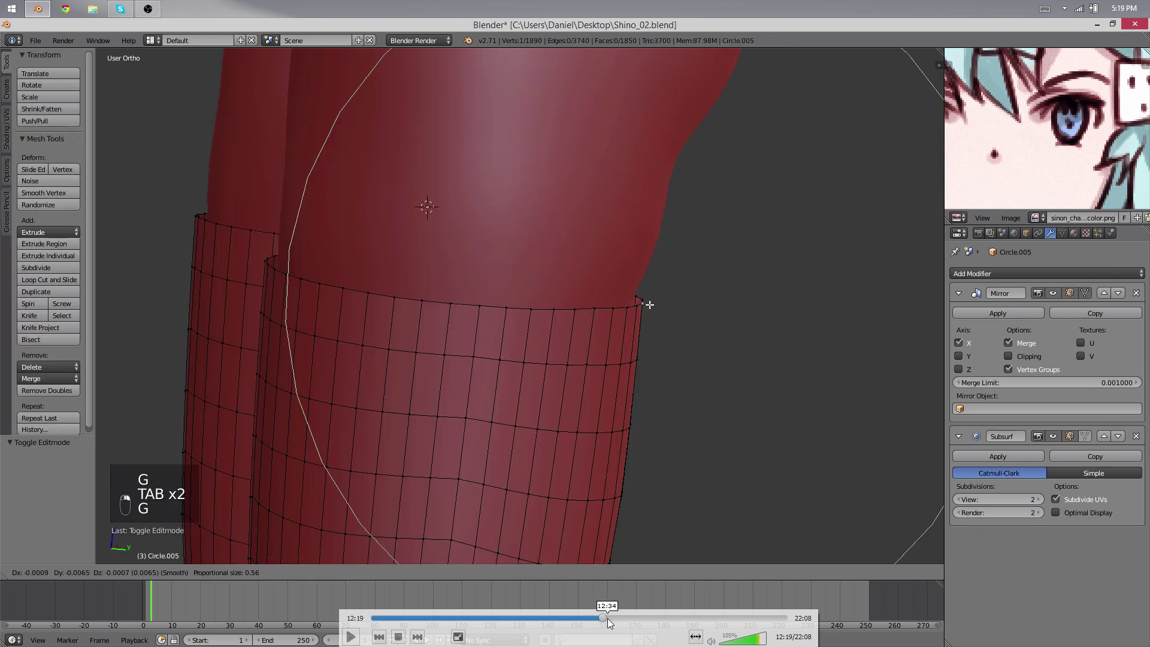
{"action": "left_click", "coordinate": [613, 617]}
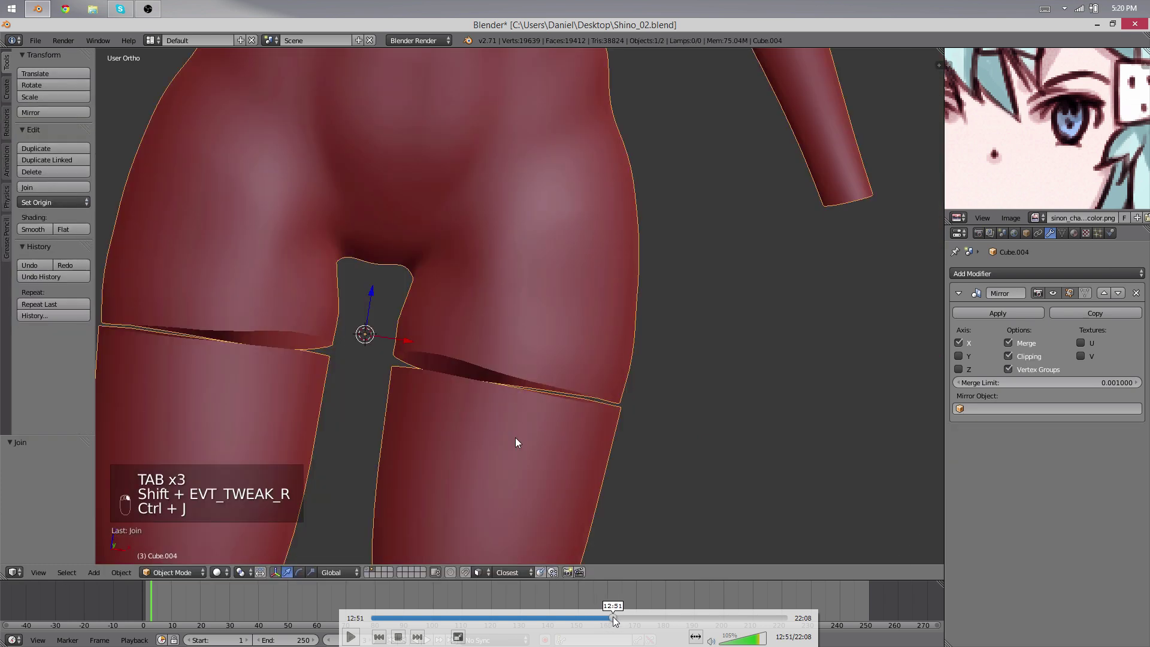
{"action": "left_click", "coordinate": [625, 617]}
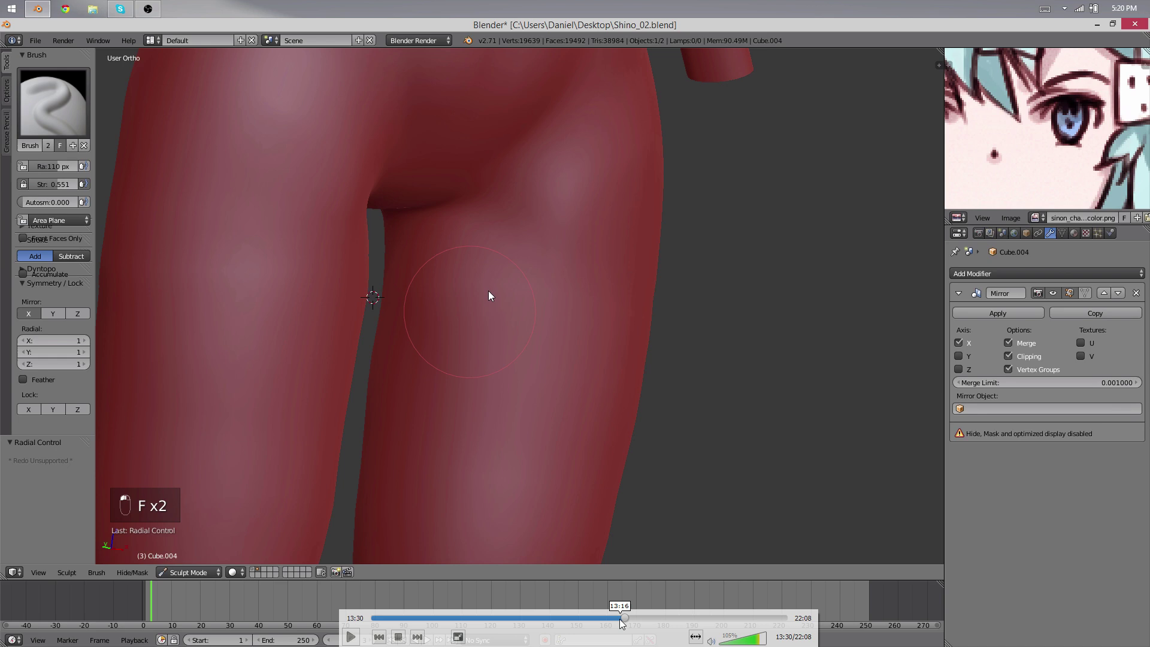
{"action": "left_click", "coordinate": [617, 619]}
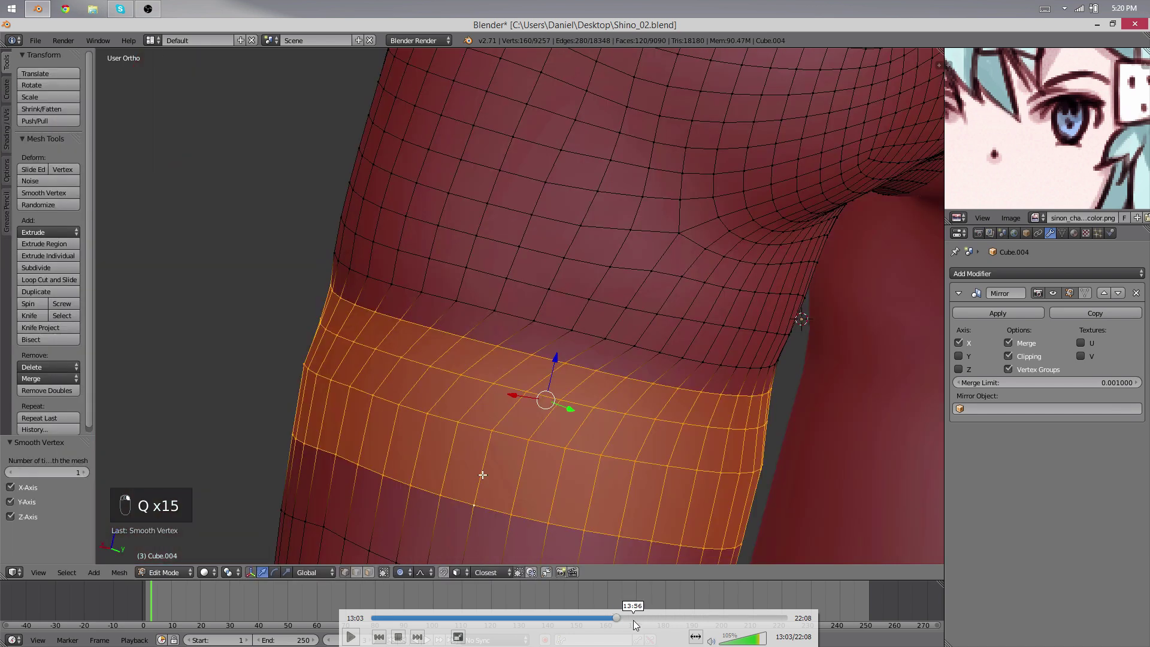
{"action": "left_click", "coordinate": [623, 619]}
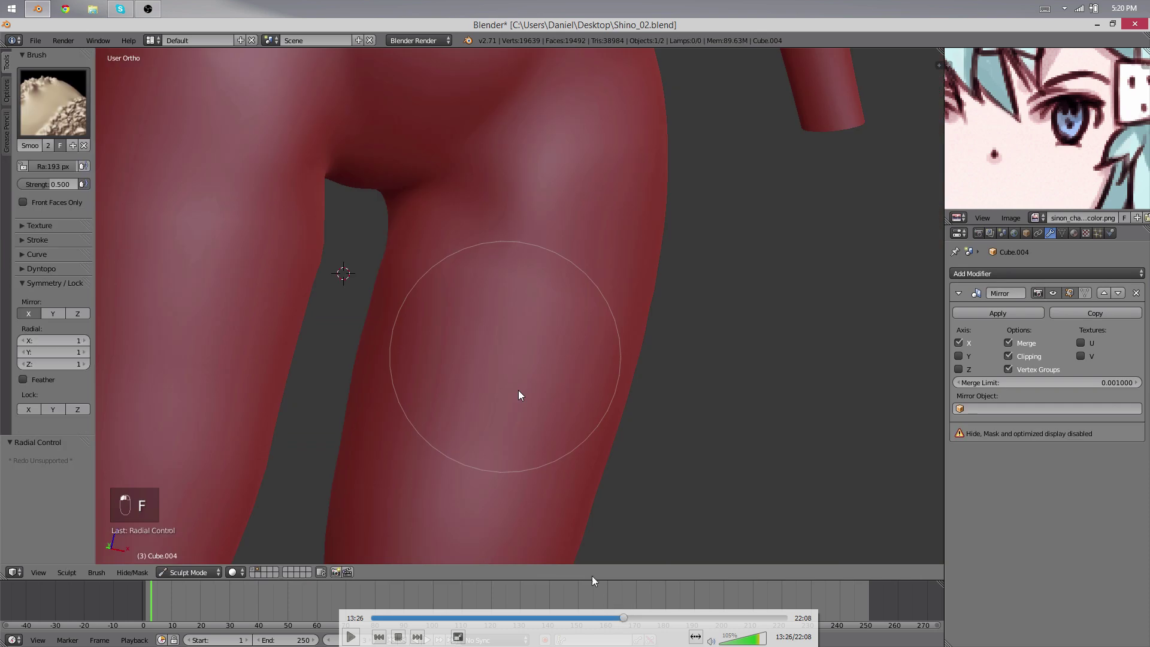
{"action": "left_click", "coordinate": [627, 620]}
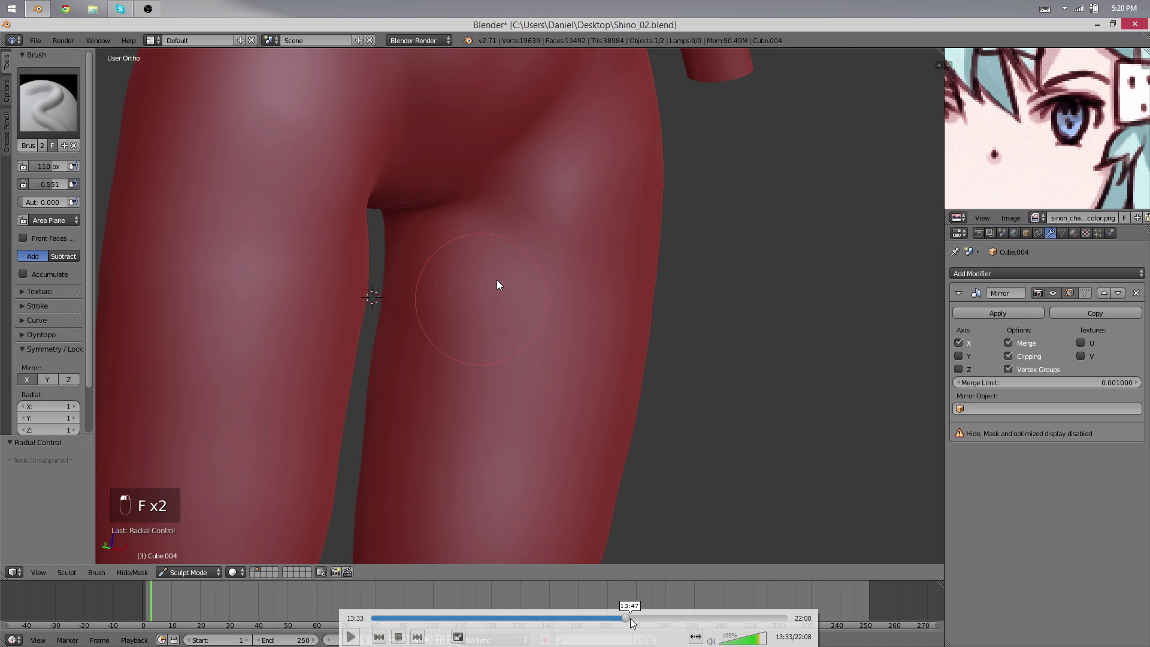
{"action": "left_click", "coordinate": [636, 618]}
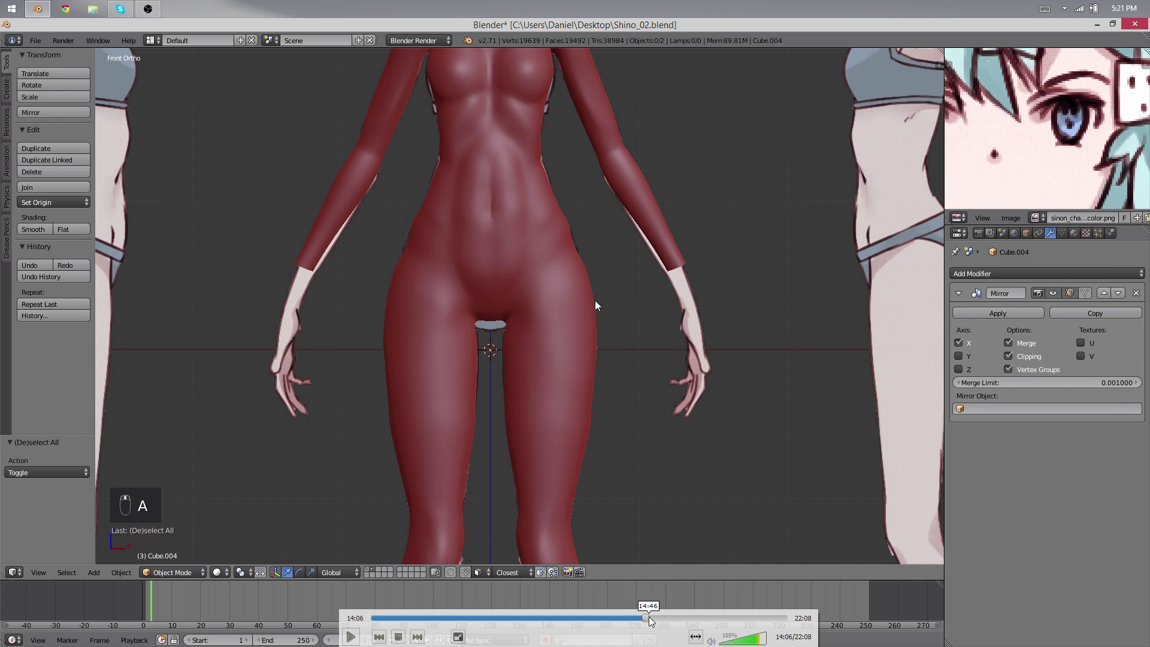
Scrub the tutorial through 14:36, 15:19, 15:57 and 16:18 to the ankle edit at 16:46.
{"action": "left_click", "coordinate": [646, 618]}
{"action": "left_click", "coordinate": [657, 618]}
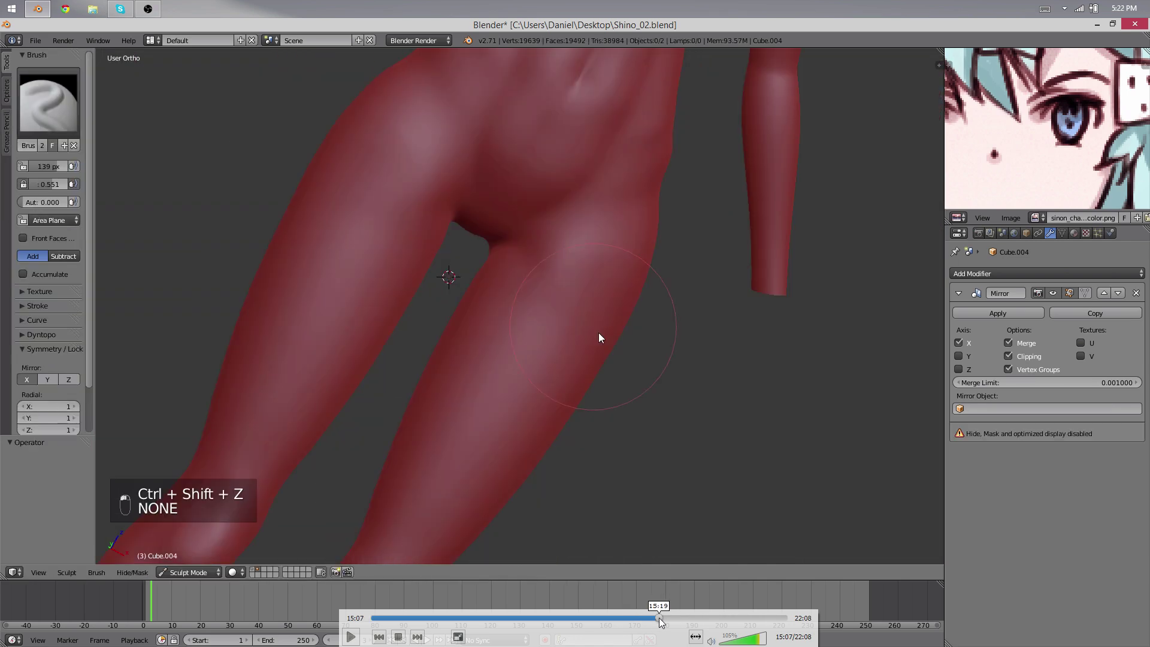
{"action": "left_click", "coordinate": [660, 618]}
{"action": "left_click", "coordinate": [671, 618]}
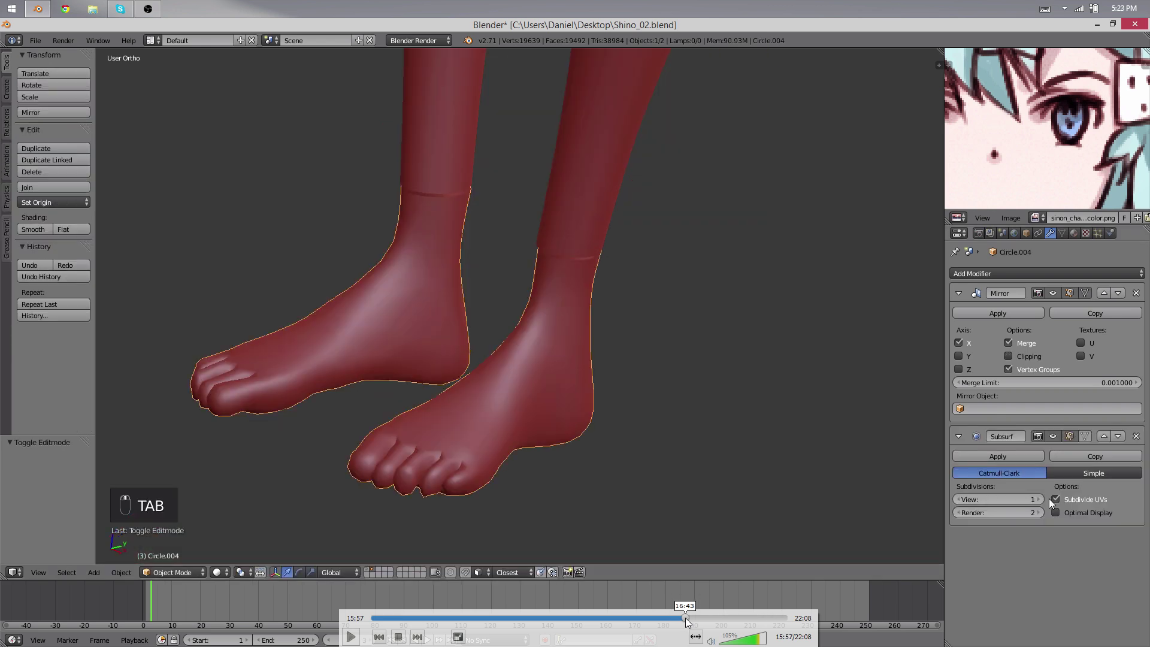
{"action": "left_click", "coordinate": [685, 619]}
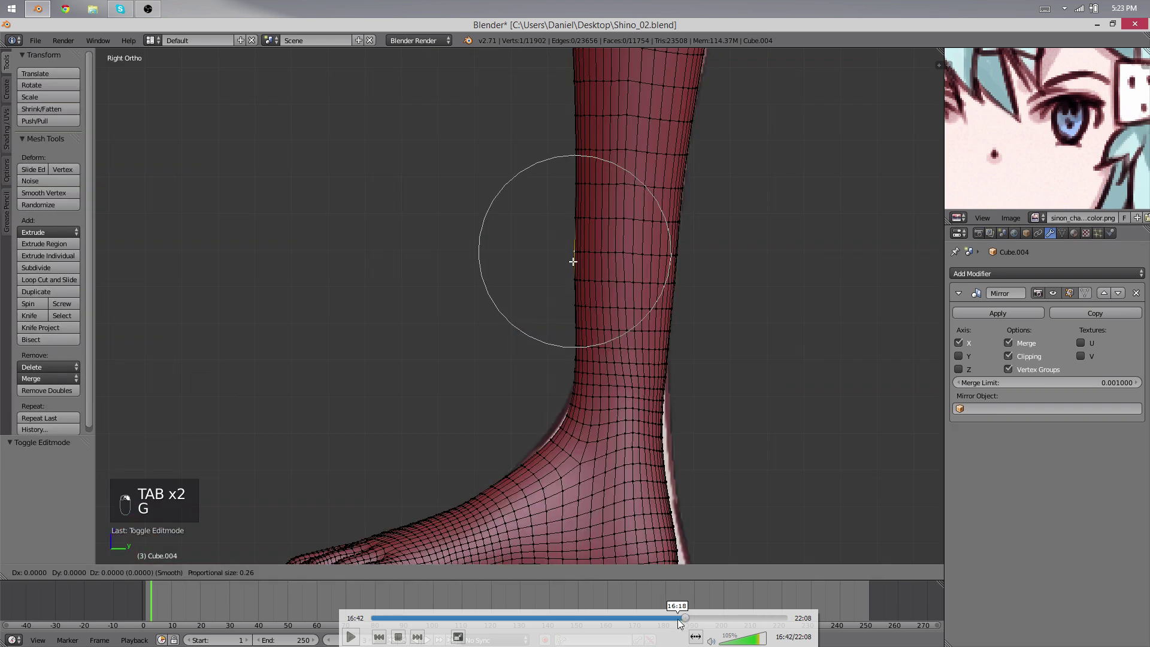
{"action": "left_click", "coordinate": [678, 618]}
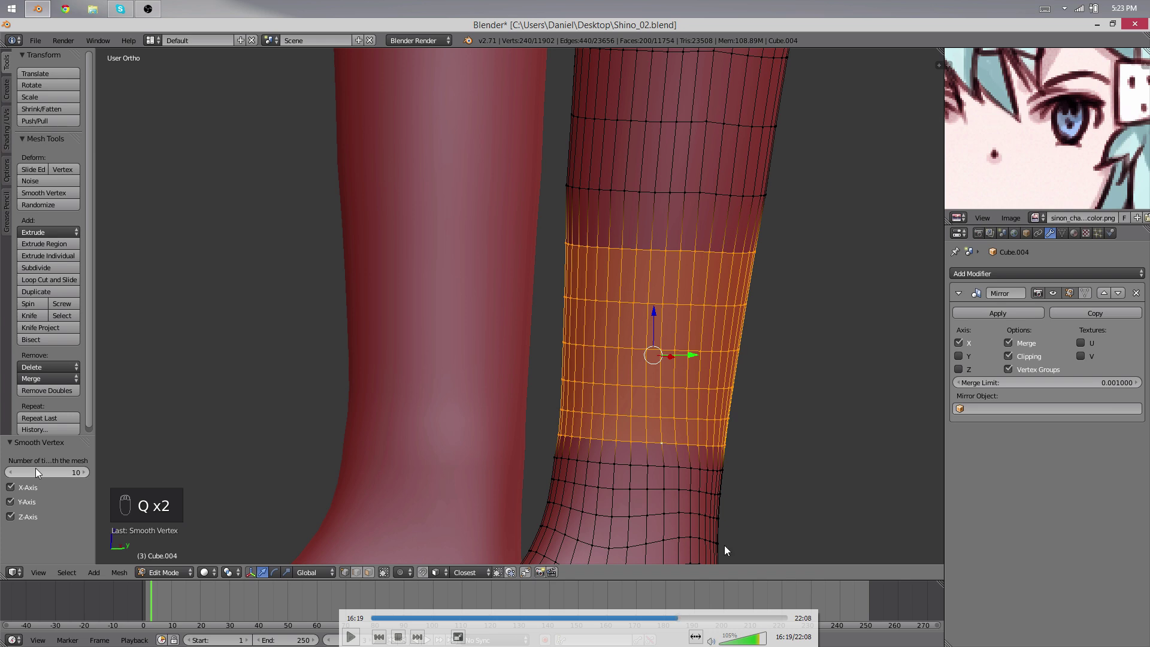
{"action": "left_click", "coordinate": [690, 619]}
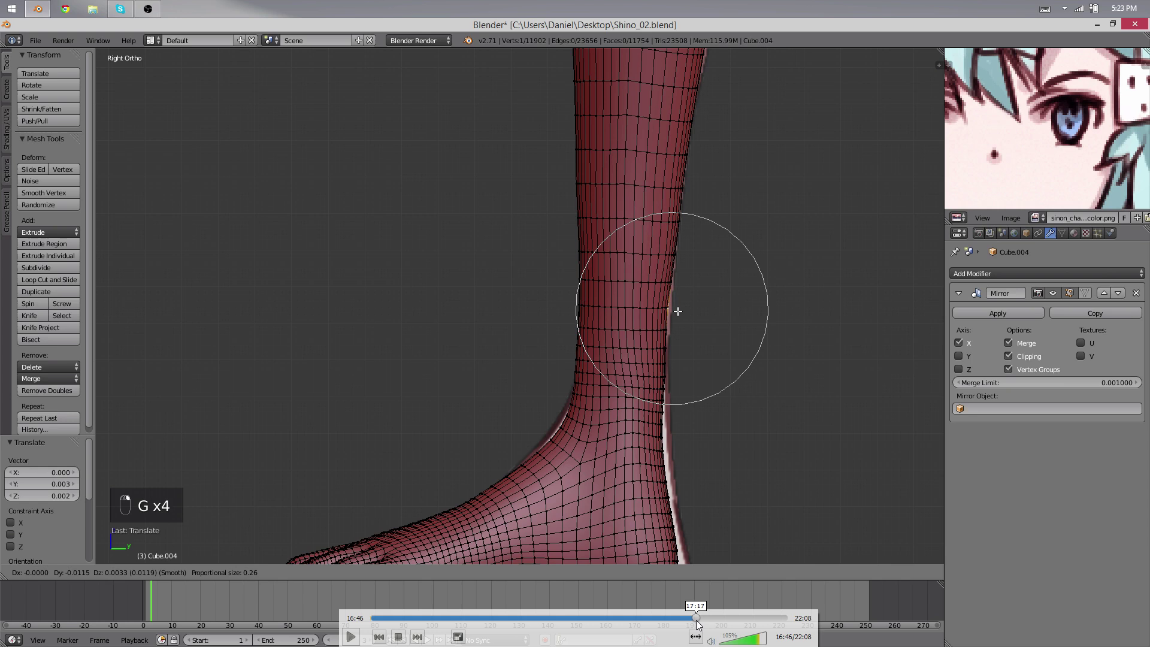
Scrub the tutorial past 17:17, 18:11 and 19:01, settling on the 18:42 knife cut.
{"action": "left_click", "coordinate": [696, 618]}
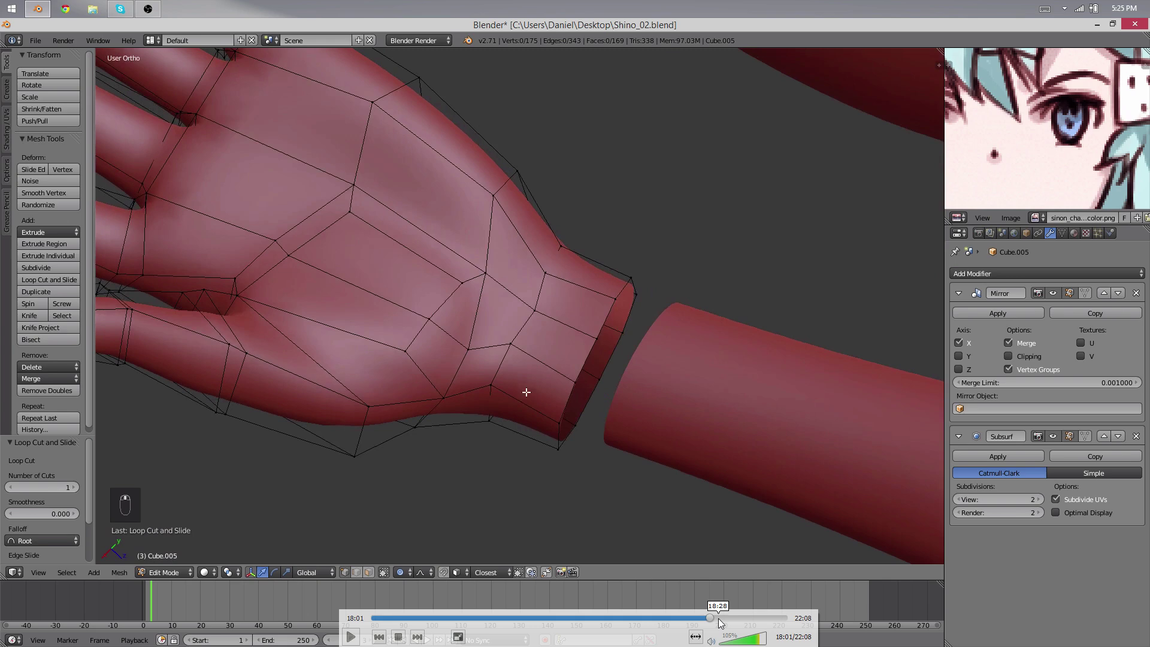
{"action": "left_click", "coordinate": [718, 618]}
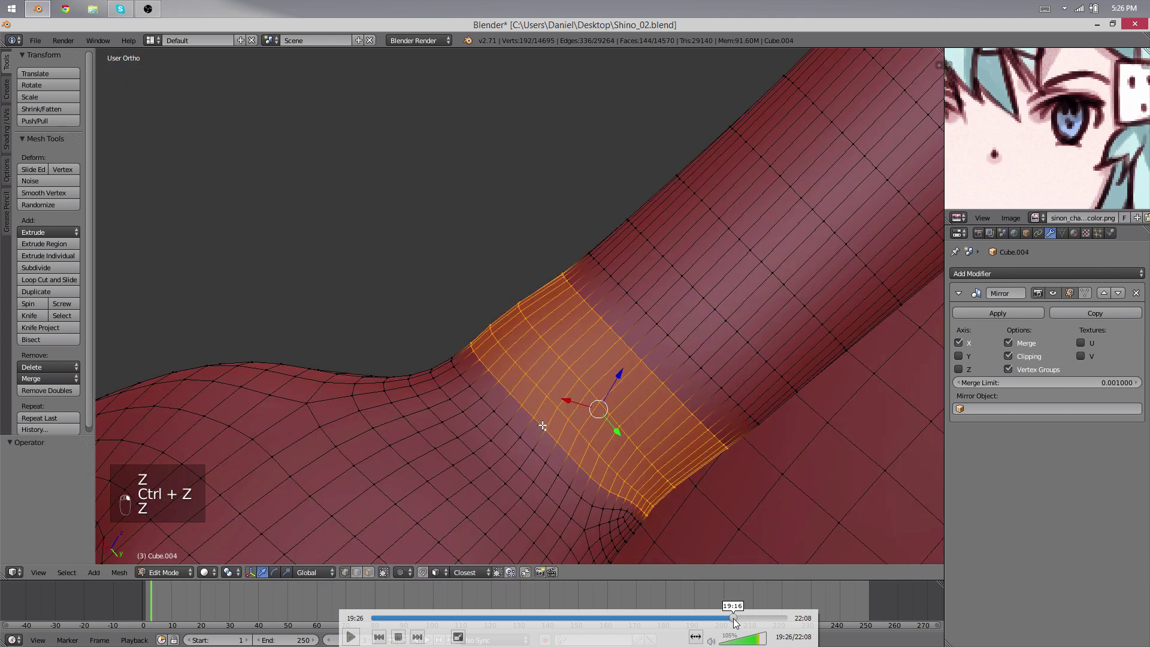
{"action": "left_click", "coordinate": [724, 619]}
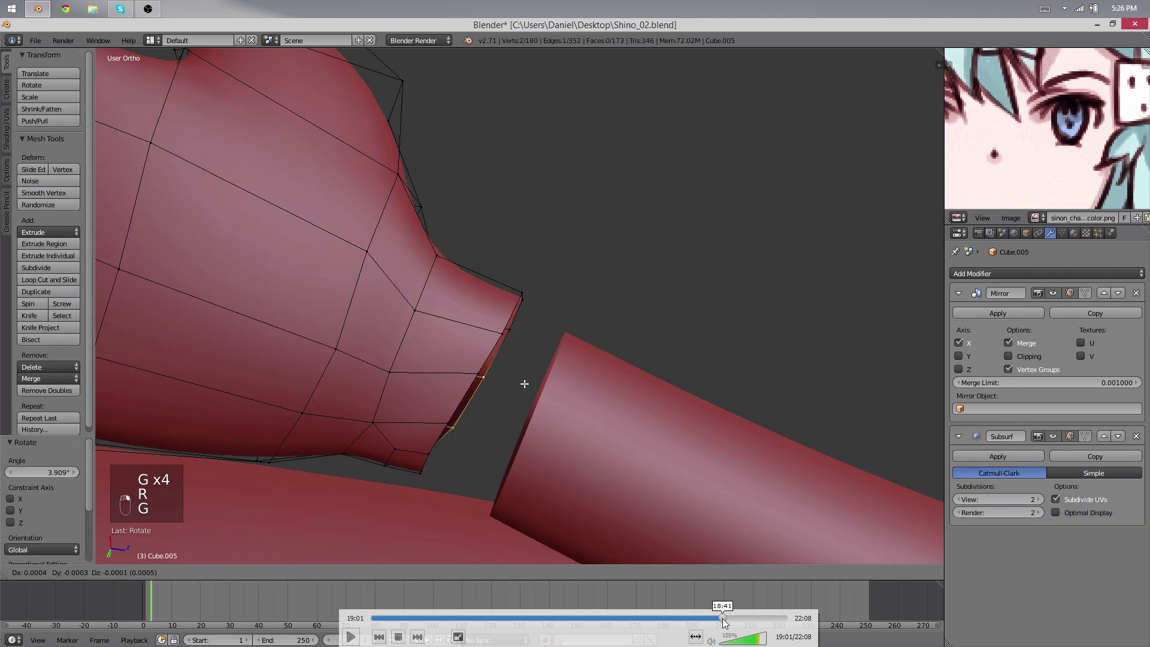
{"action": "left_click", "coordinate": [723, 618]}
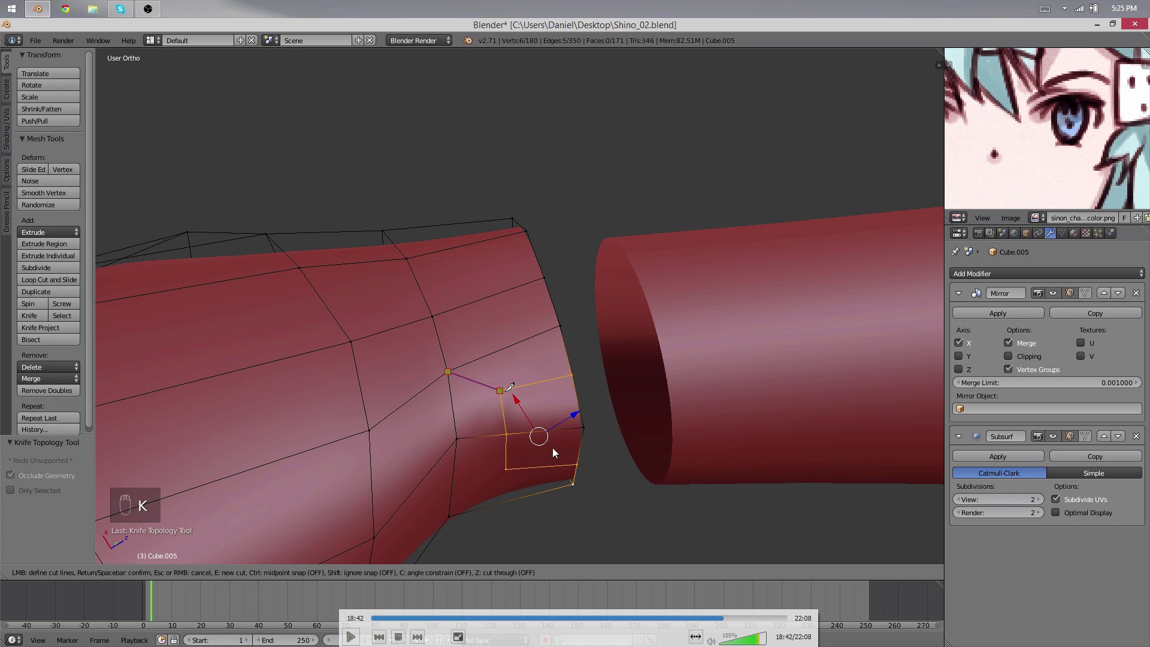
Skip the tutorial through the wrist bridging at 19:19 and sculpting at 19:54 to 20:20.
{"action": "left_click", "coordinate": [735, 617]}
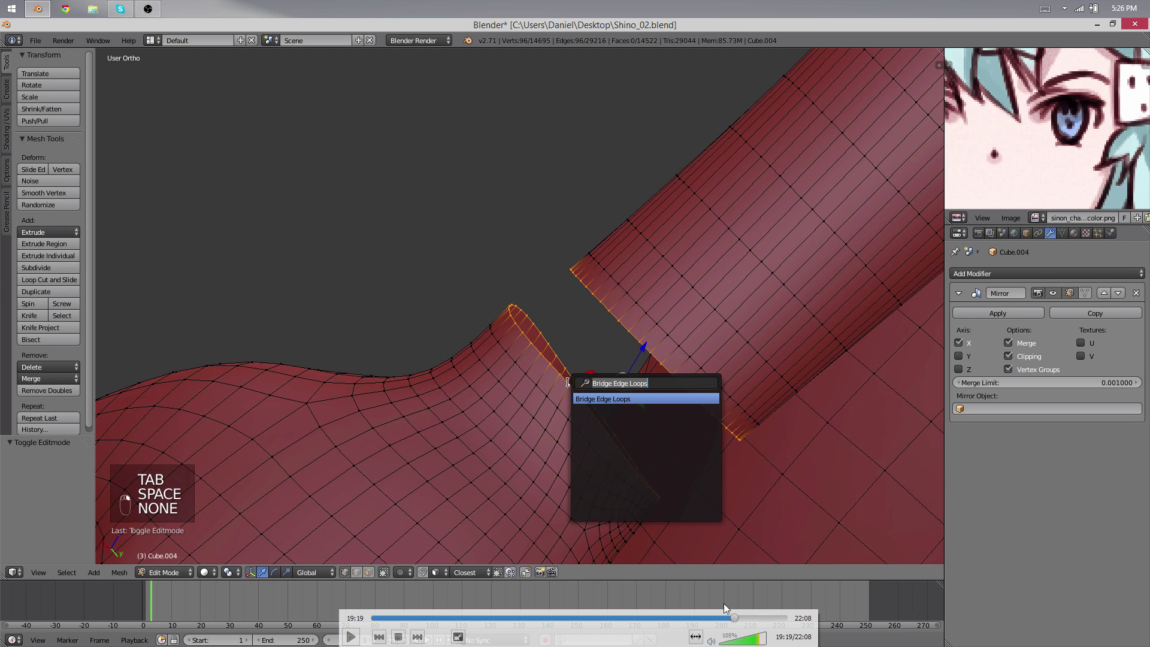
{"action": "left_click", "coordinate": [746, 618]}
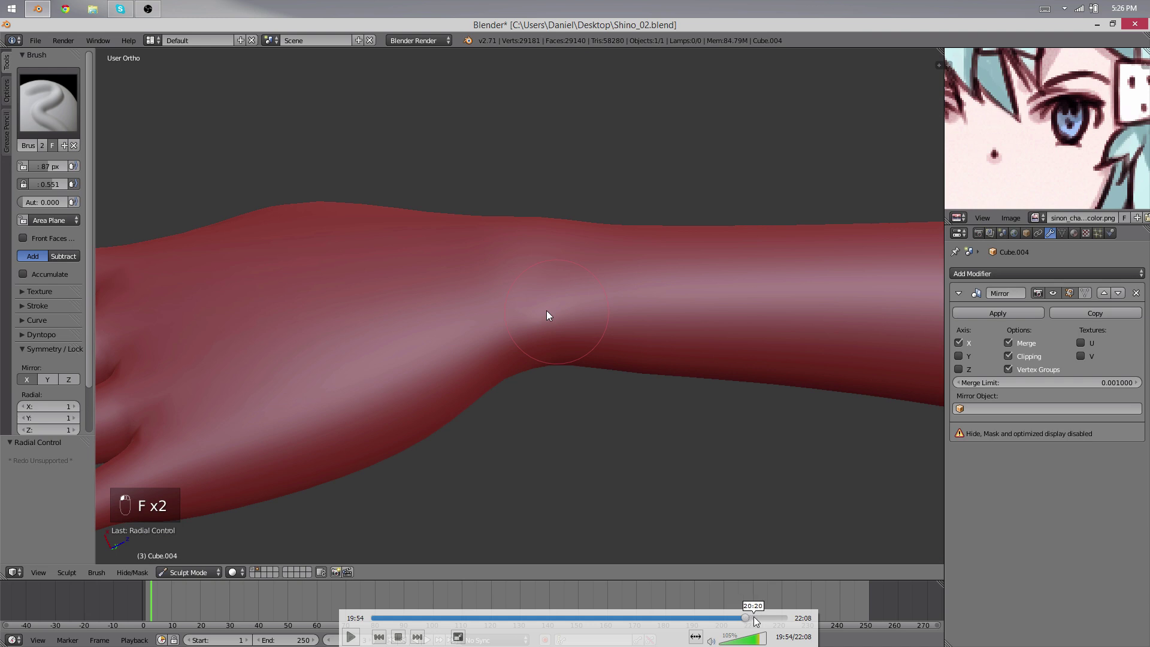
{"action": "left_click", "coordinate": [755, 617]}
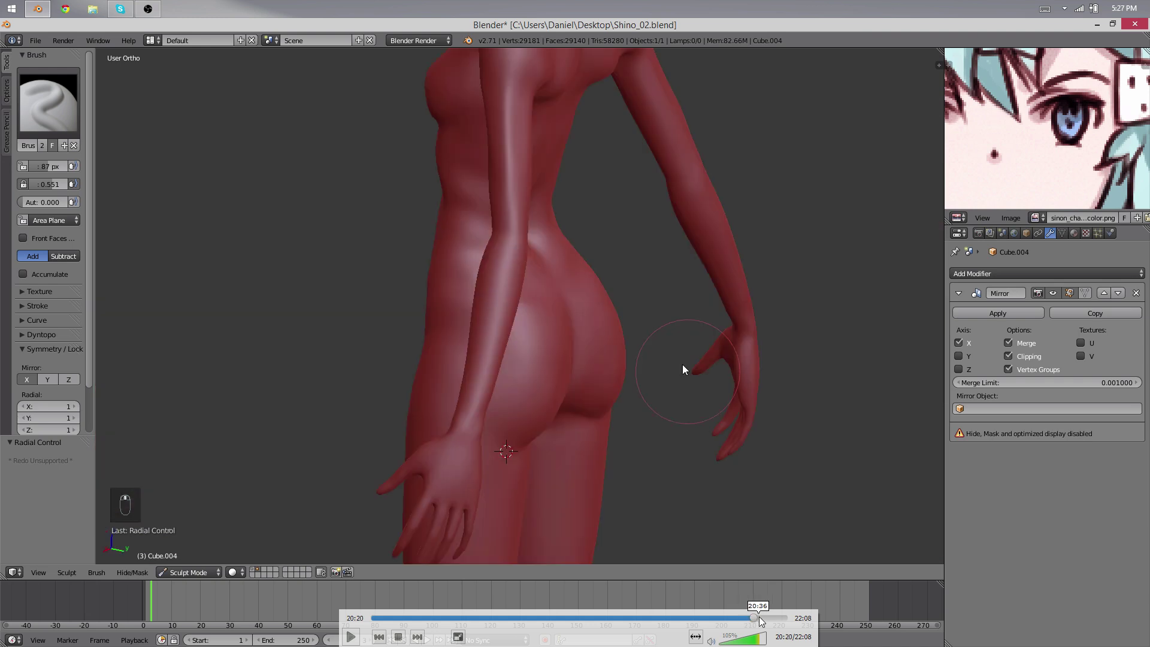
Jump the tutorial to the arm mesh reshaping at 20:38 and let it play on.
{"action": "left_click", "coordinate": [759, 618]}
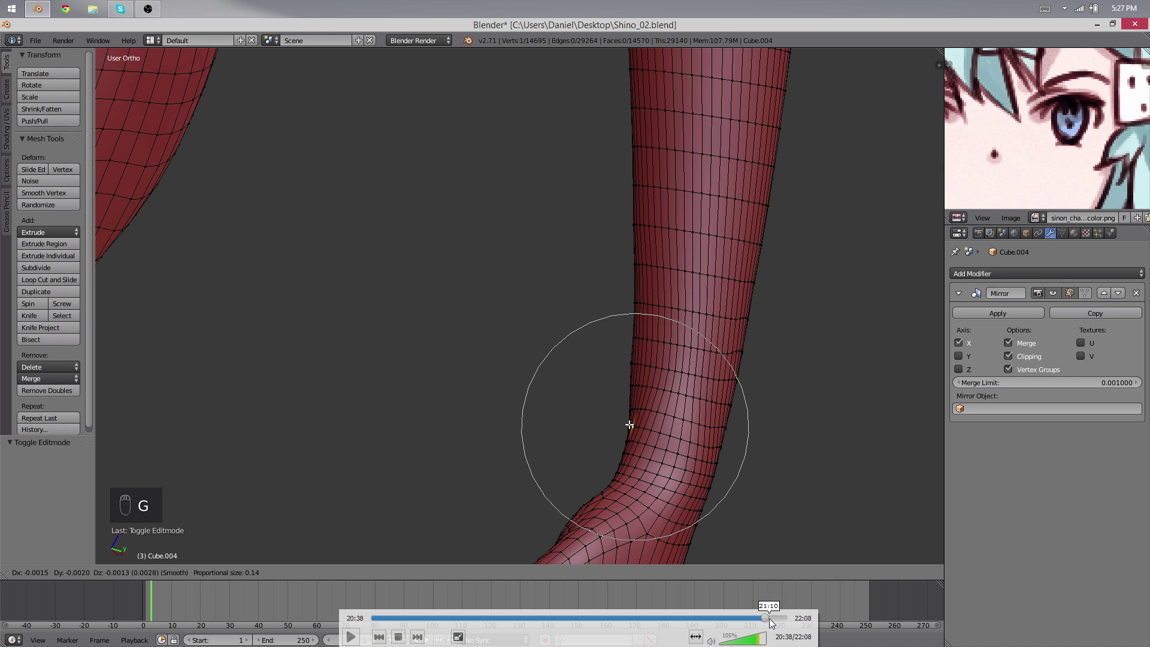